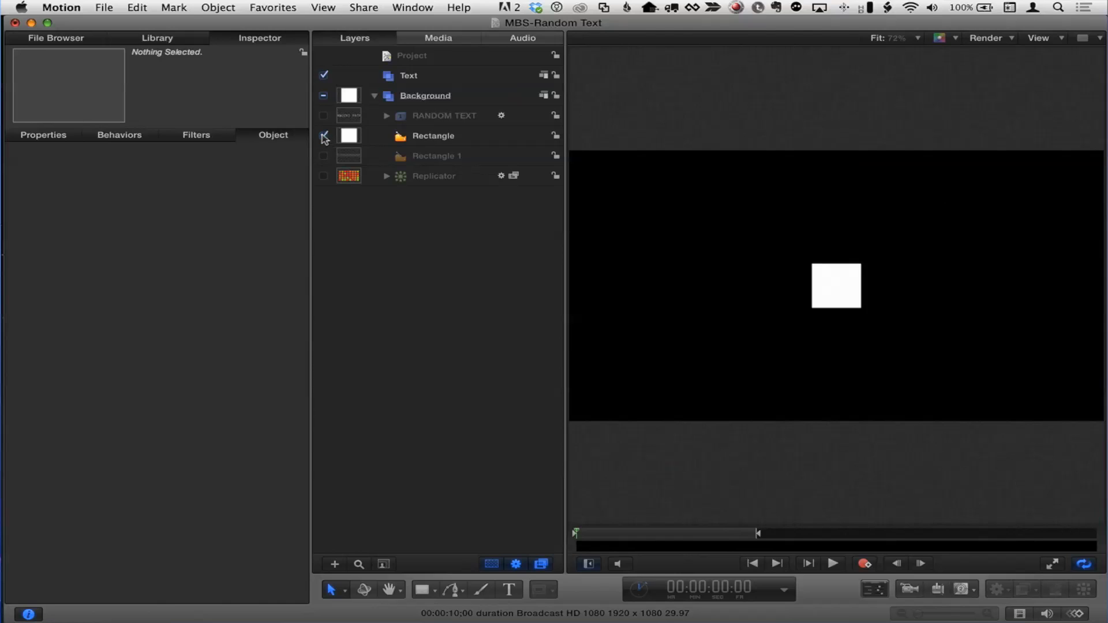
- Hide the white square, show the animated colour grid, and turn on the translucent Rectangle 1 band
{"action": "left_click", "coordinate": [324, 136]}
{"action": "left_click", "coordinate": [324, 176]}
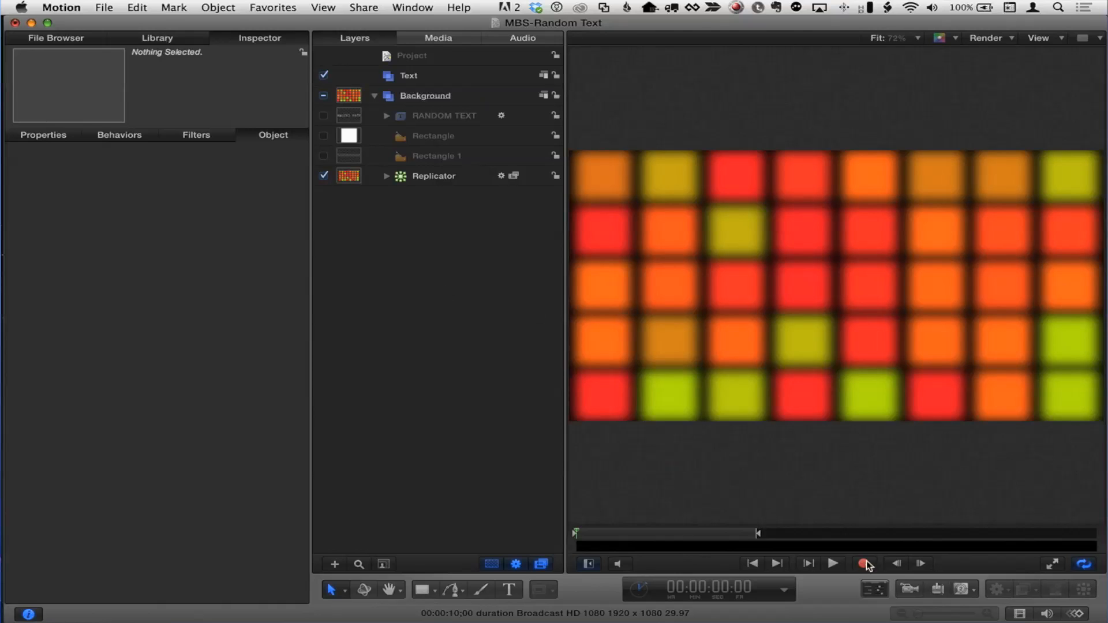
{"action": "left_click", "coordinate": [833, 563]}
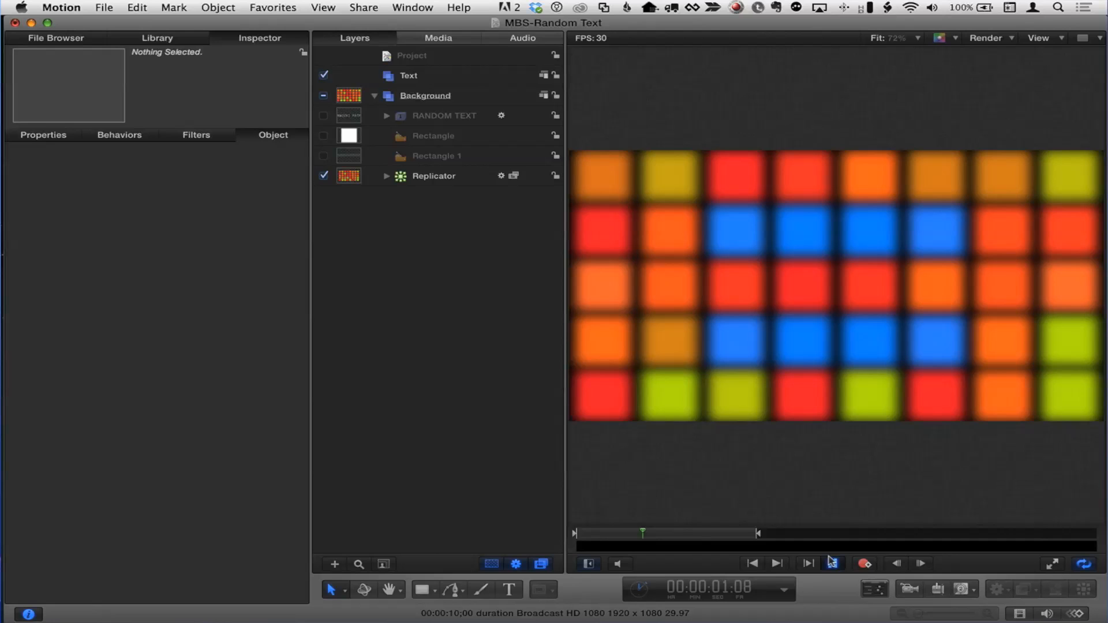
{"action": "left_click", "coordinate": [833, 564]}
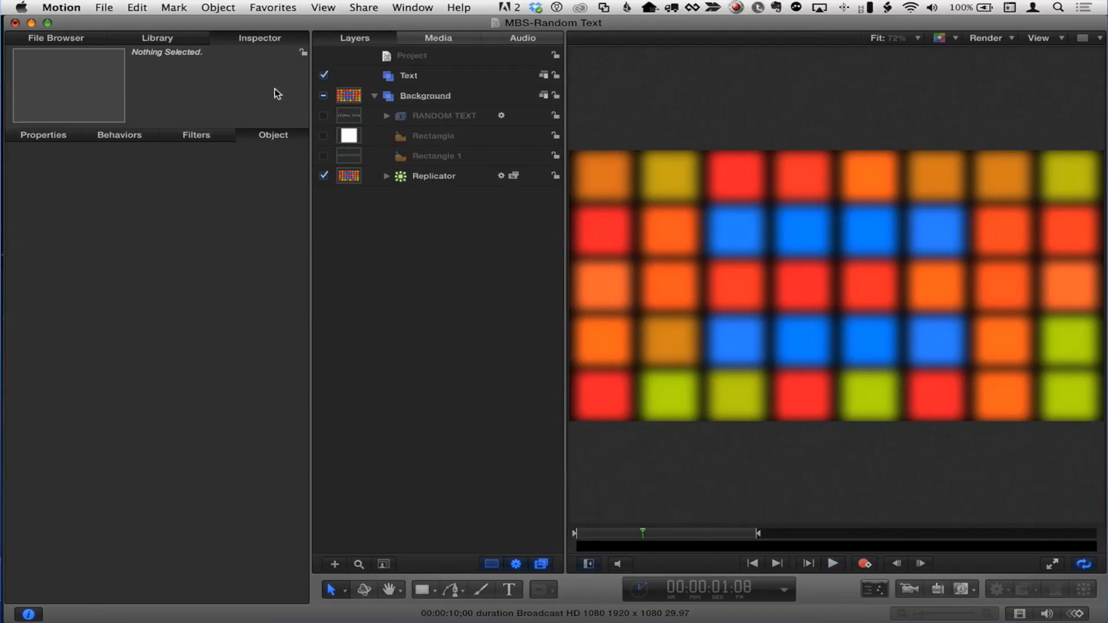
{"action": "left_click", "coordinate": [323, 155]}
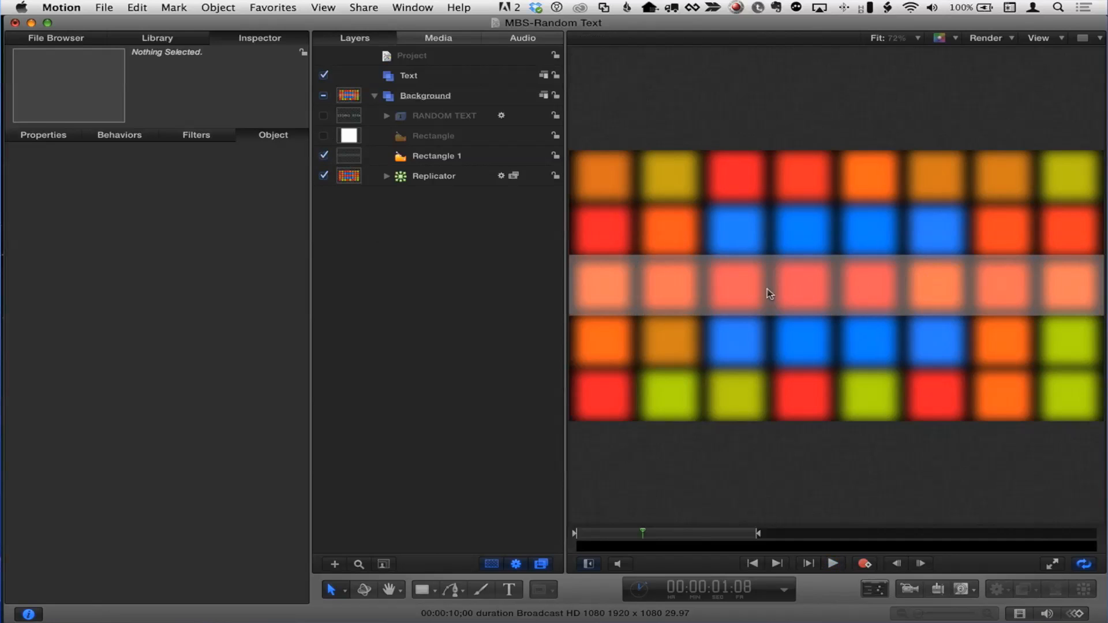
{"action": "left_click_drag", "start_coordinate": [643, 534], "coordinate": [545, 533]}
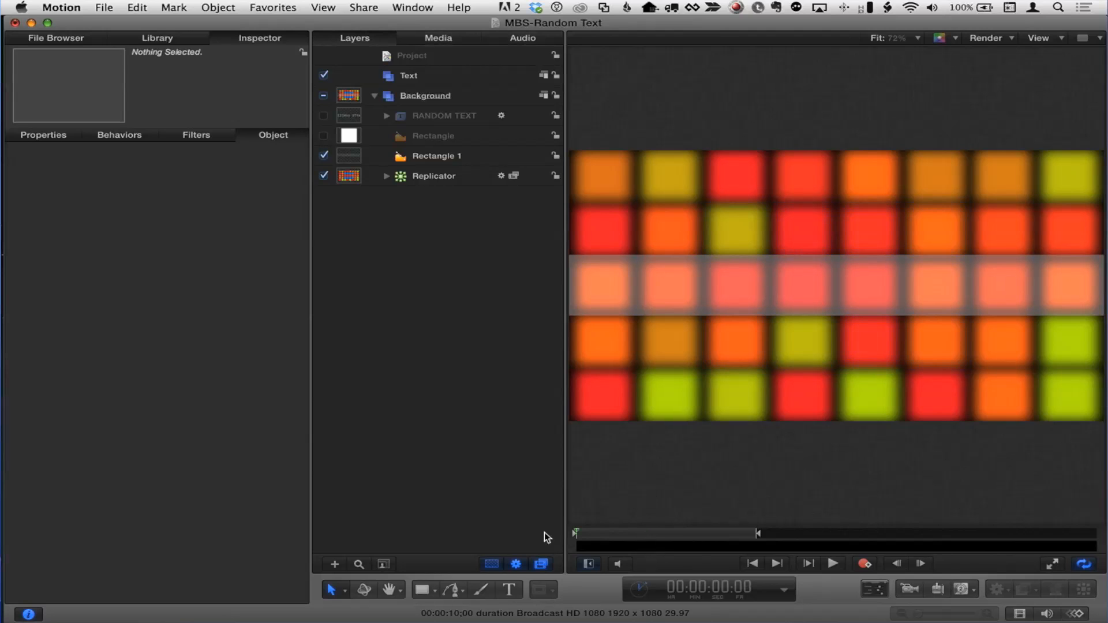
- Create a new text layer in the Text group reading RANDOM TEXT inside the grey band
{"action": "left_click", "coordinate": [372, 97]}
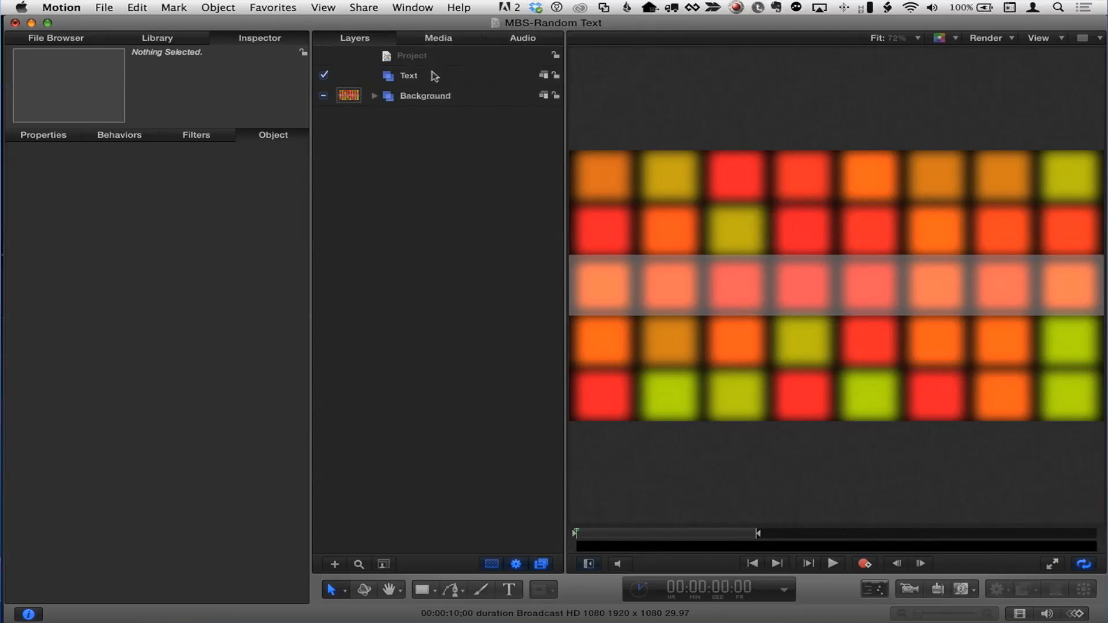
{"action": "left_click", "coordinate": [432, 76]}
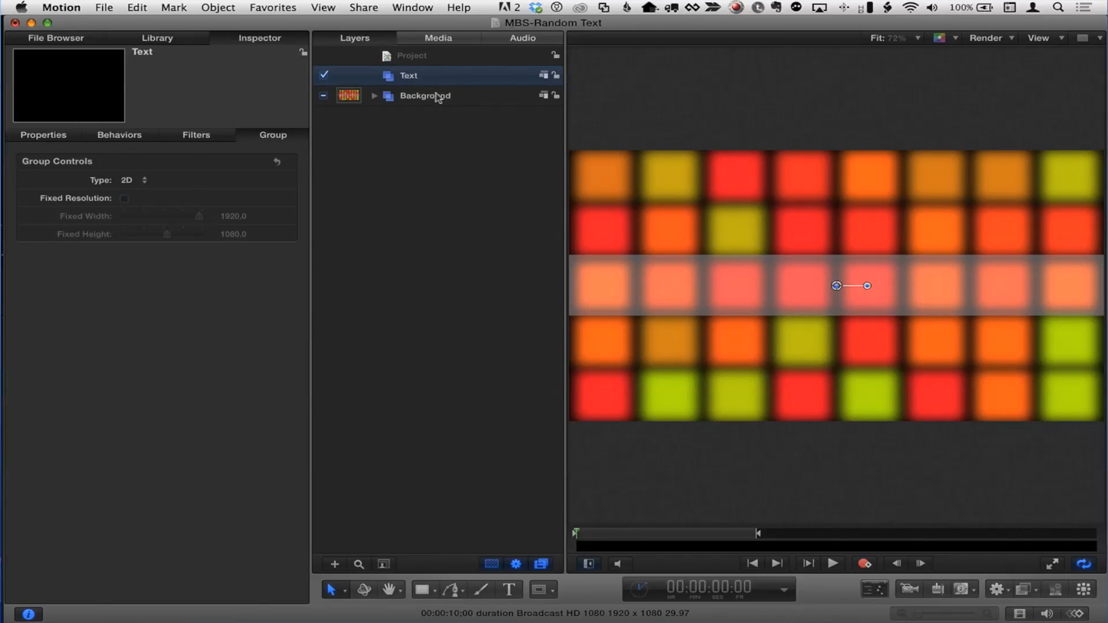
{"action": "key", "text": "t"}
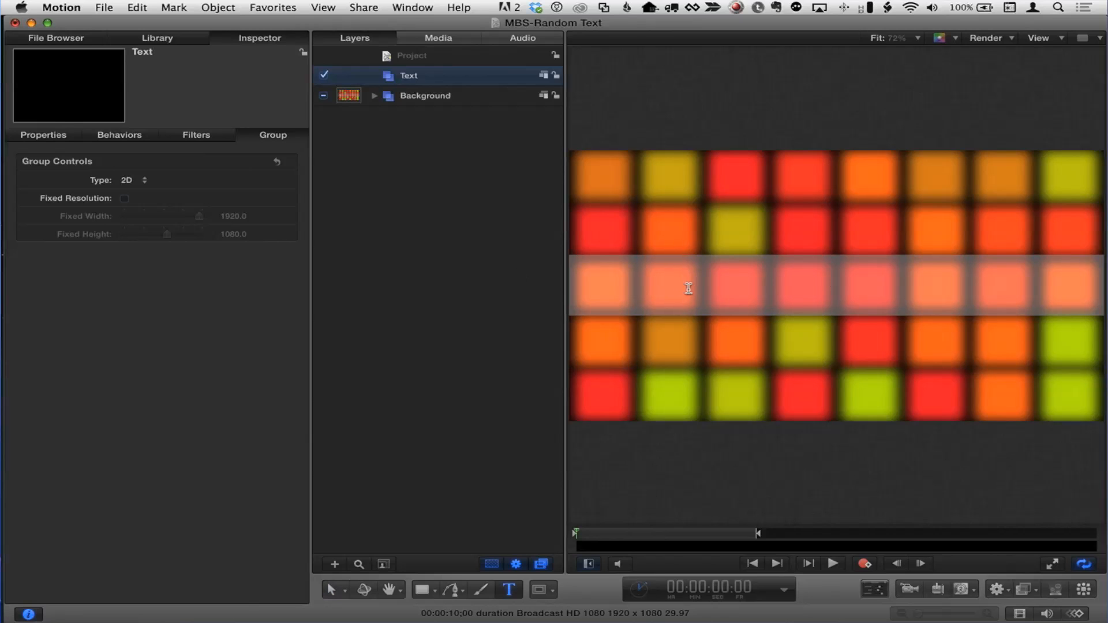
{"action": "left_click", "coordinate": [693, 289]}
{"action": "type", "text": "RANDOM TEXT"}
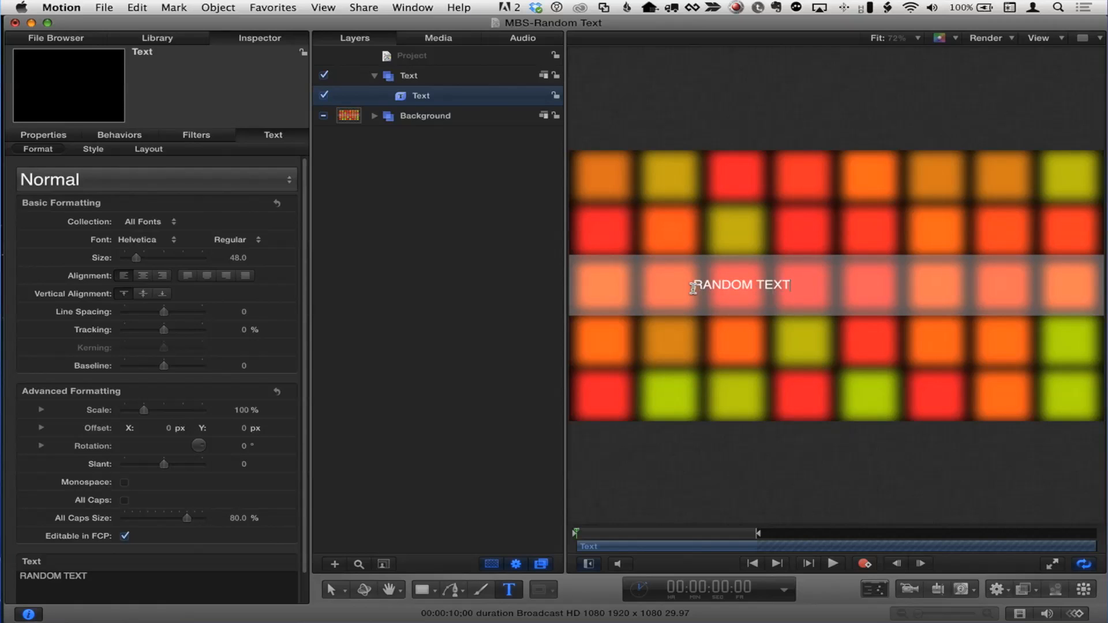
{"action": "key", "text": "Escape"}
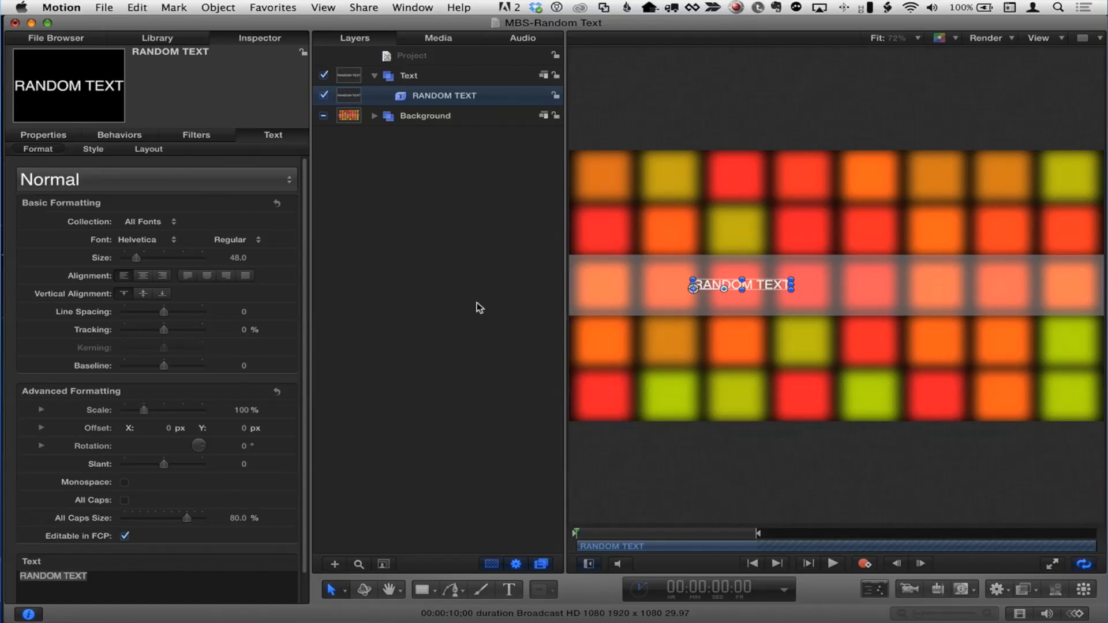
- Enlarge the title to size 149, reposition it within the band, and bring up the Library
{"action": "key", "text": "F7"}
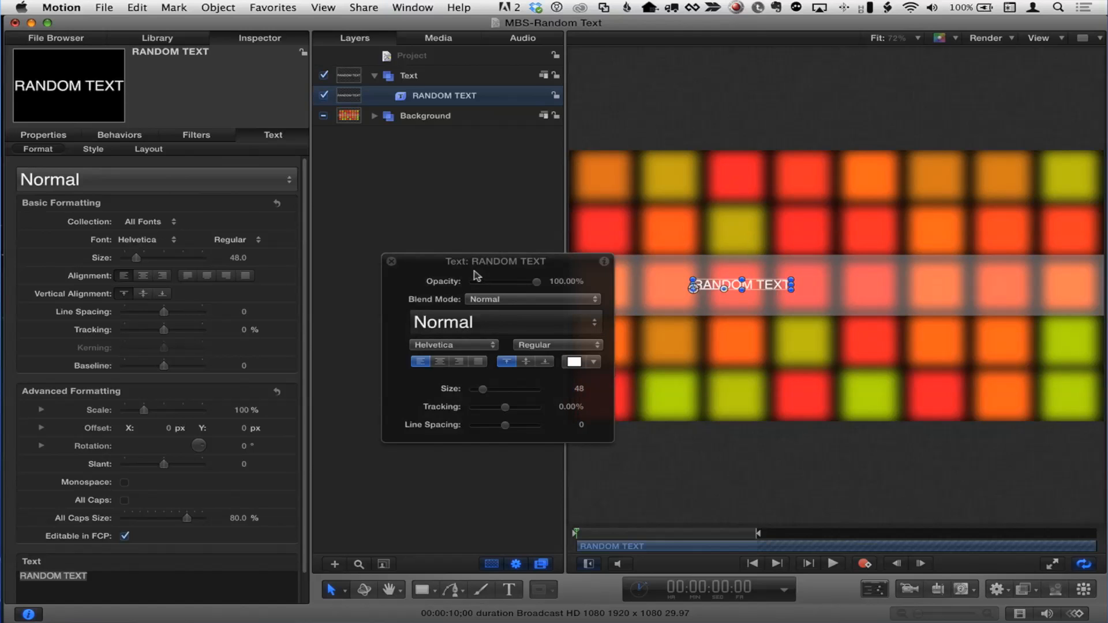
{"action": "key", "text": "F7"}
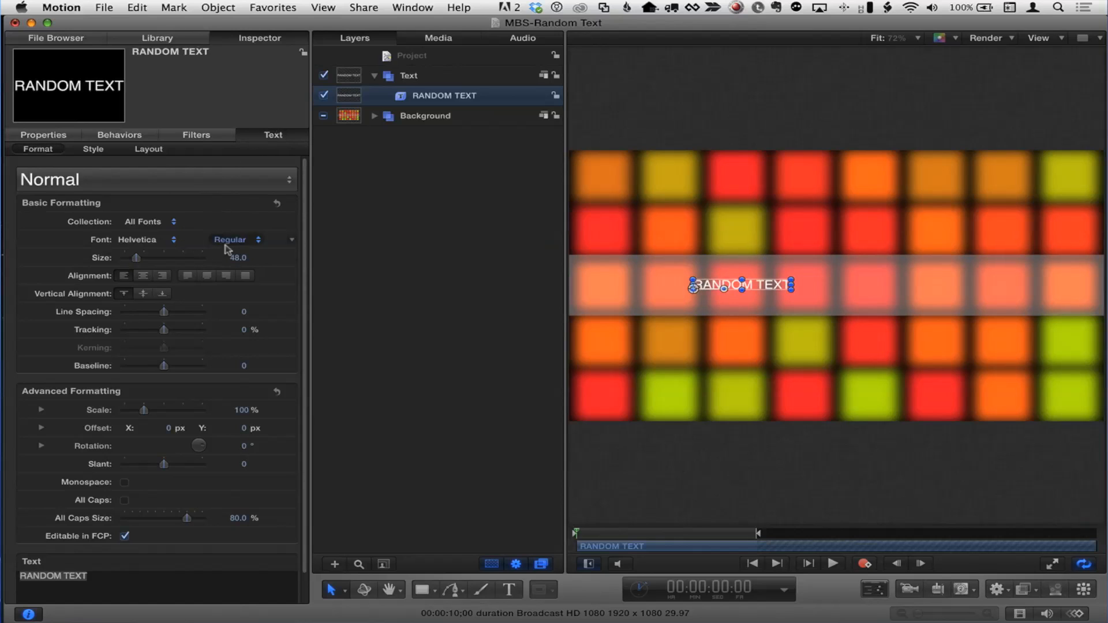
{"action": "left_click_drag", "start_coordinate": [236, 258], "coordinate": [273, 257]}
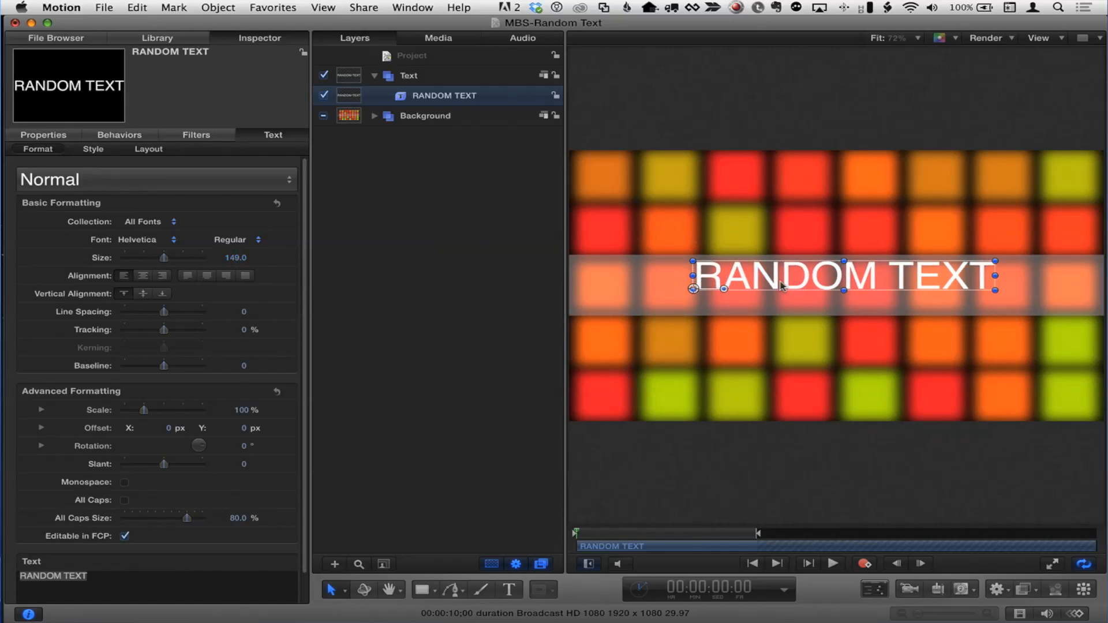
{"action": "left_click_drag", "start_coordinate": [781, 285], "coordinate": [789, 295]}
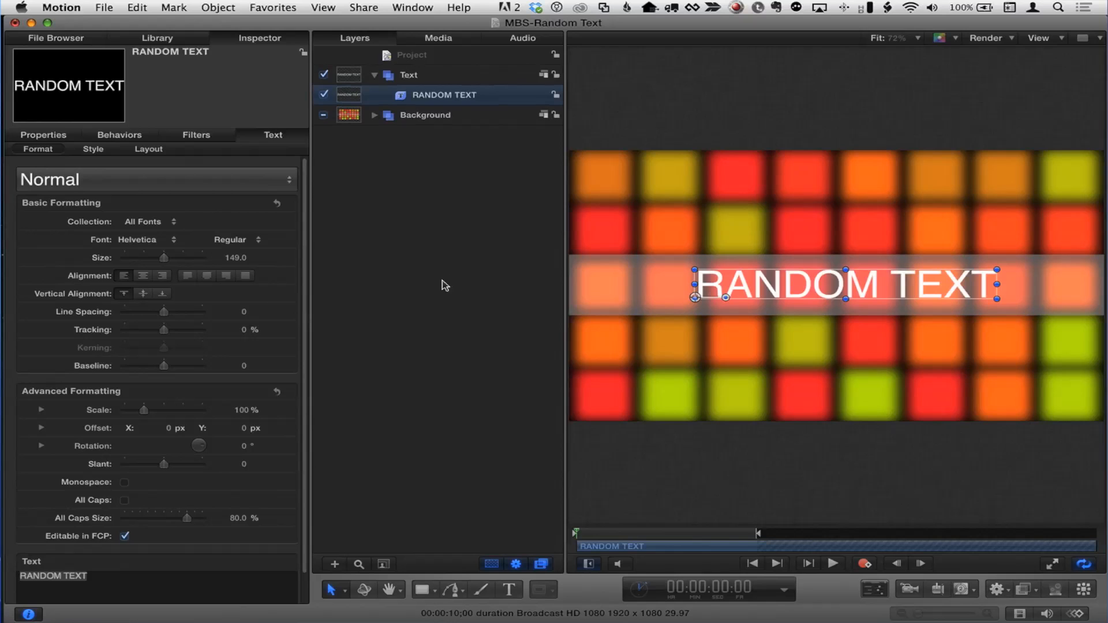
{"action": "left_click", "coordinate": [169, 38]}
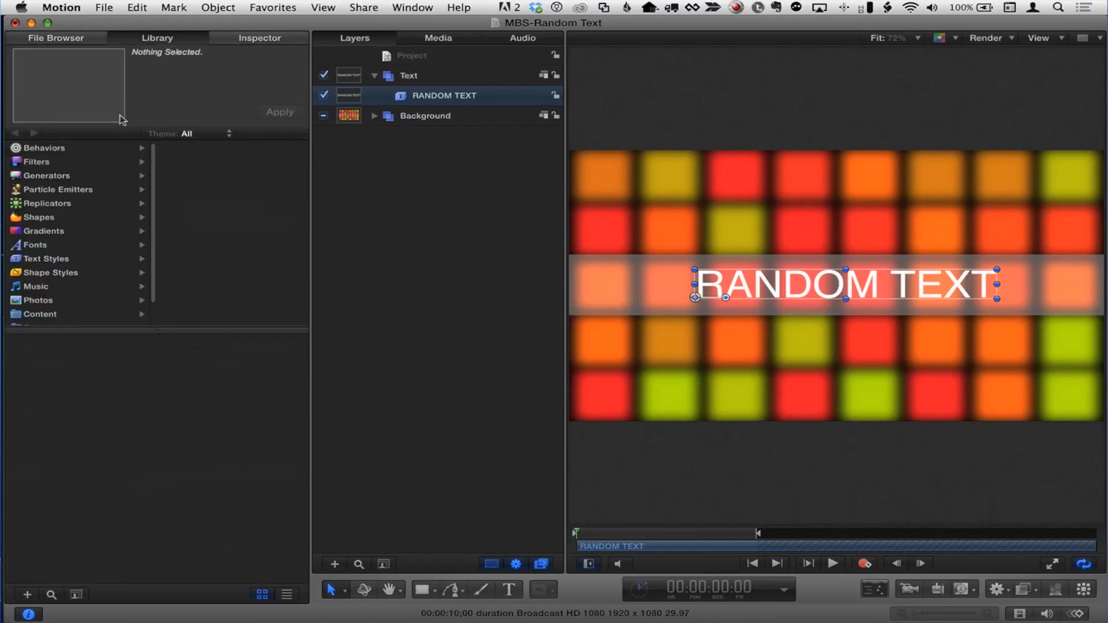
- In the Library, list the Text Sequence behaviours by name and expand Text-Basic
{"action": "left_click", "coordinate": [44, 149]}
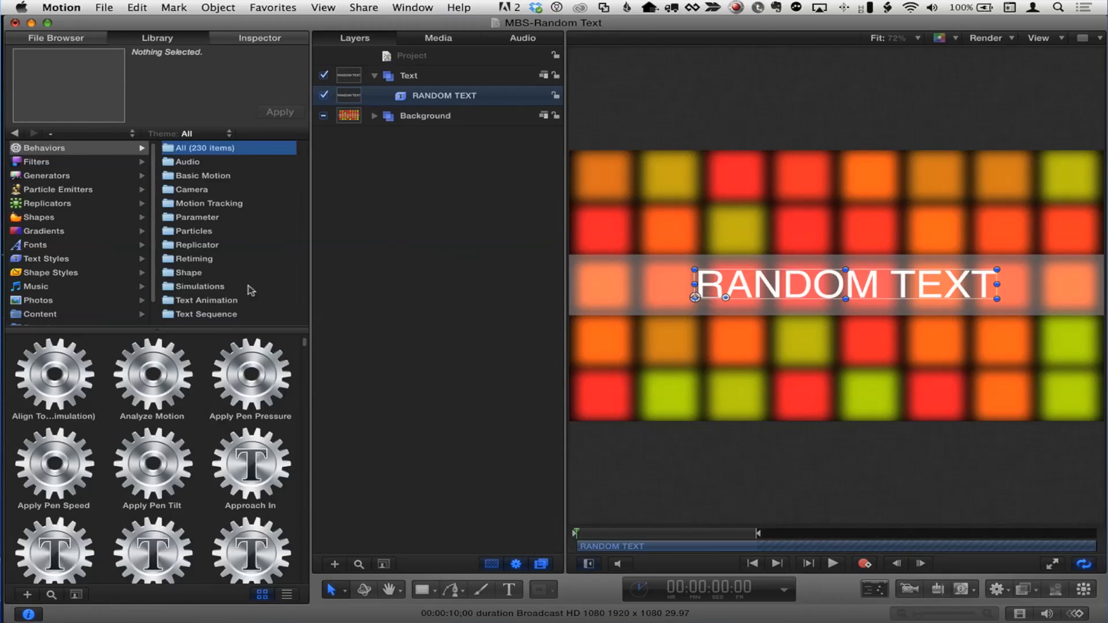
{"action": "left_click", "coordinate": [215, 315]}
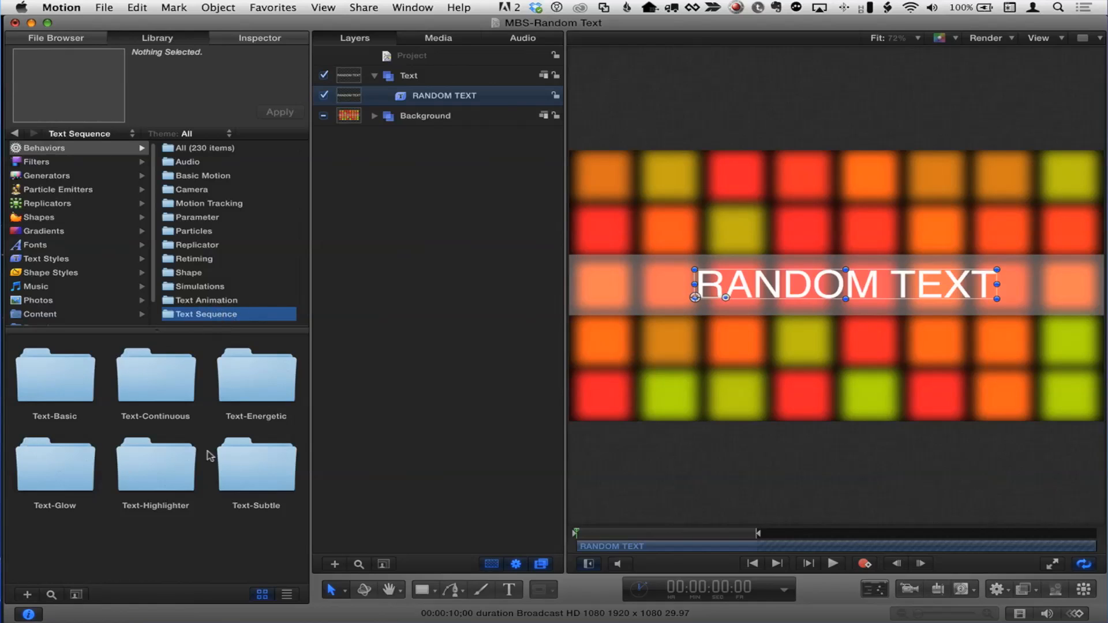
{"action": "left_click", "coordinate": [287, 595]}
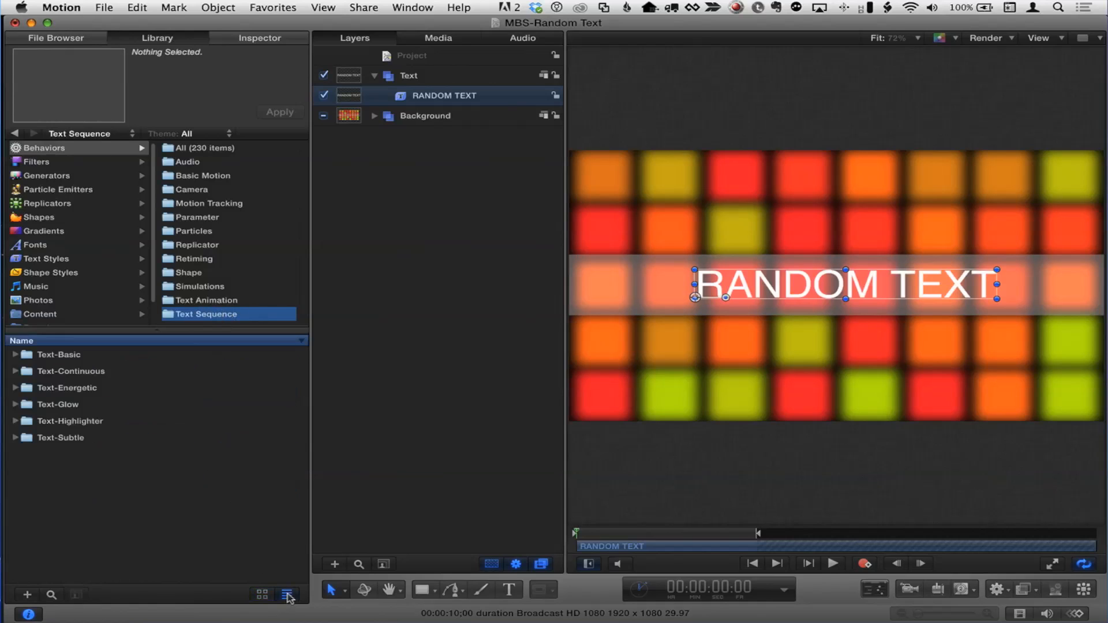
{"action": "left_click", "coordinate": [16, 356]}
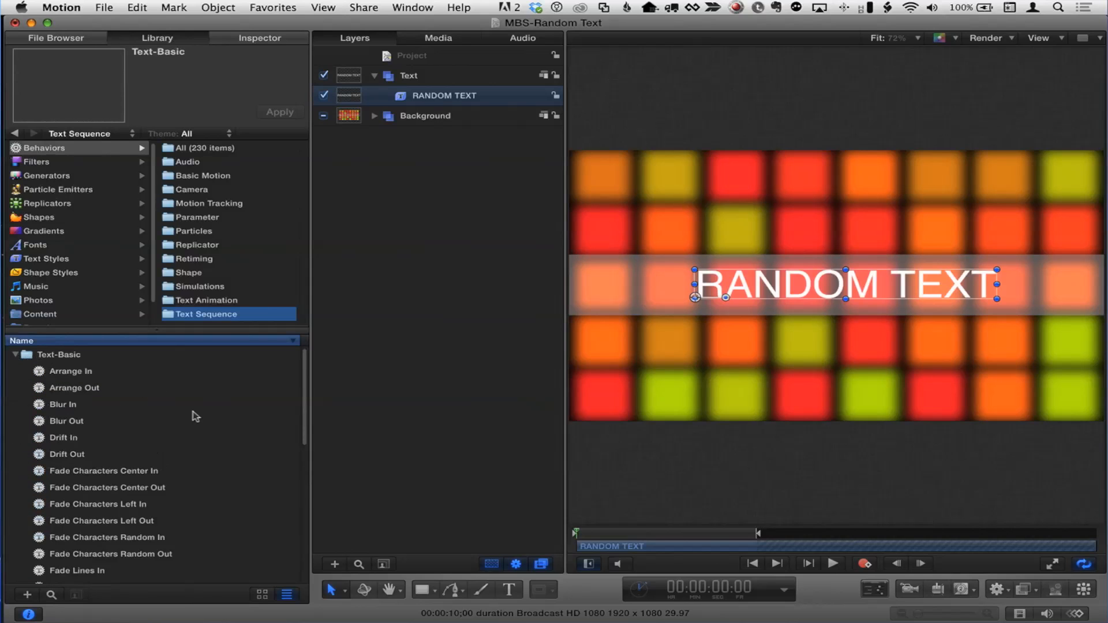
{"action": "scroll", "coordinate": [174, 416], "scroll_direction": "down", "scroll_amount": 8}
{"action": "scroll", "coordinate": [195, 416], "scroll_direction": "up", "scroll_amount": 5}
{"action": "scroll", "coordinate": [195, 416], "scroll_direction": "up", "scroll_amount": 3}
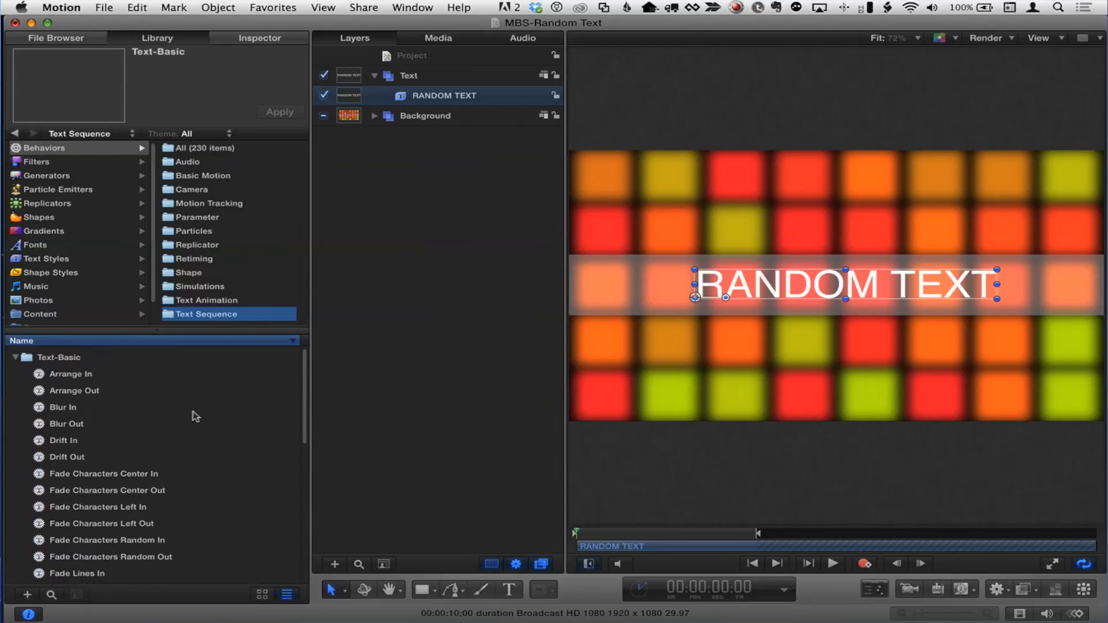
{"action": "scroll", "coordinate": [195, 416], "scroll_direction": "down", "scroll_amount": 5}
{"action": "scroll", "coordinate": [196, 416], "scroll_direction": "up", "scroll_amount": 3}
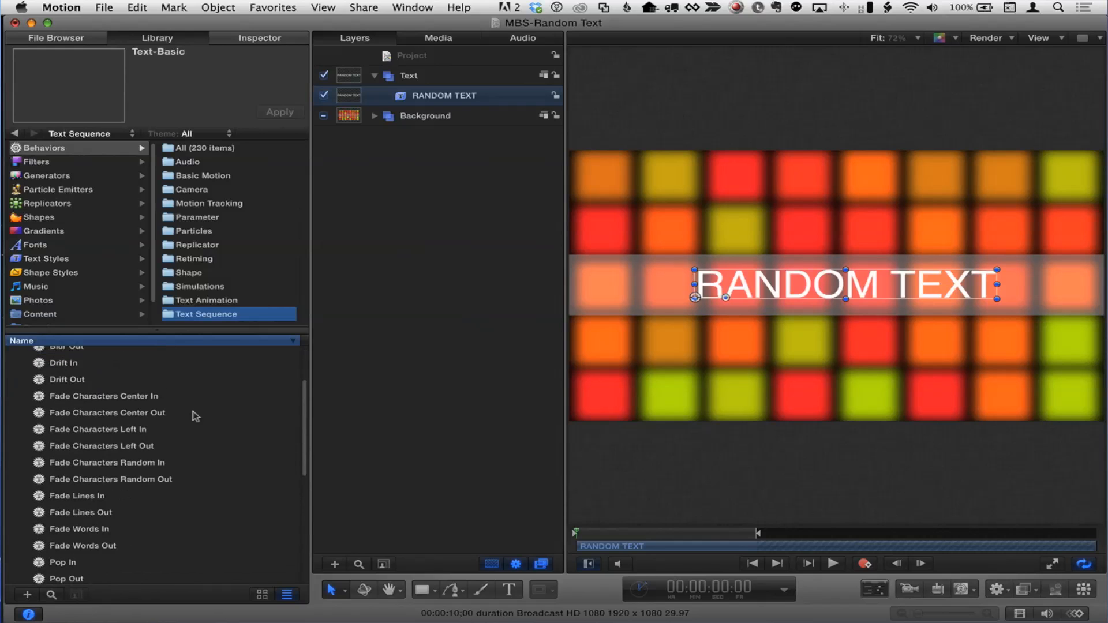
{"action": "scroll", "coordinate": [58, 534], "scroll_direction": "down", "scroll_amount": 2}
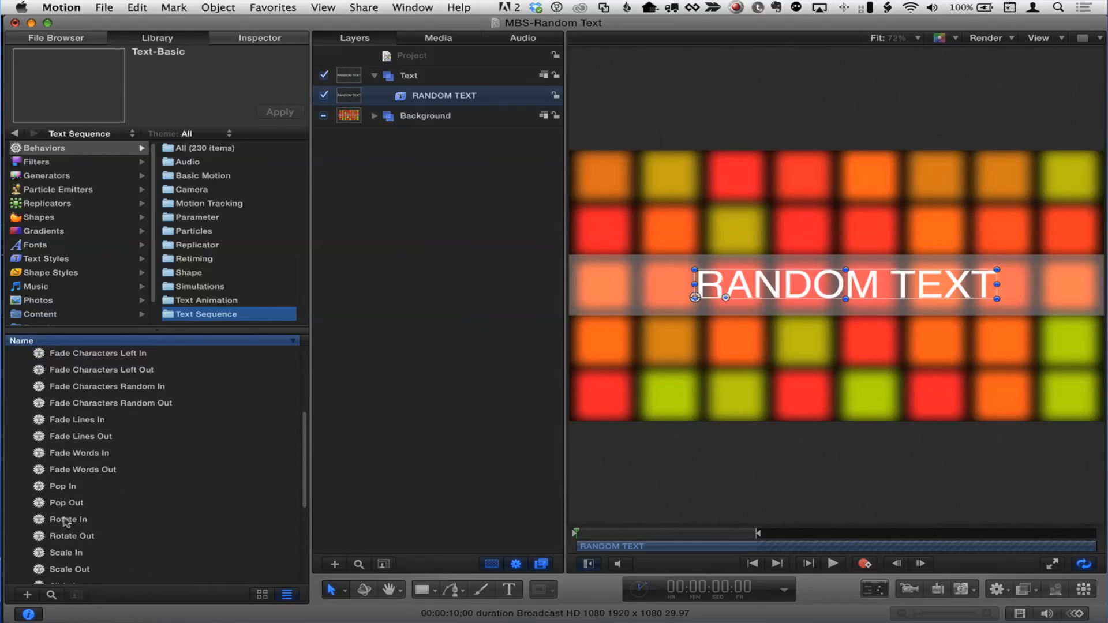
- Apply Rotate In to the RANDOM TEXT layer, preview it, then delete it
{"action": "left_click_drag", "start_coordinate": [39, 522], "coordinate": [424, 95]}
{"action": "left_click", "coordinate": [833, 563]}
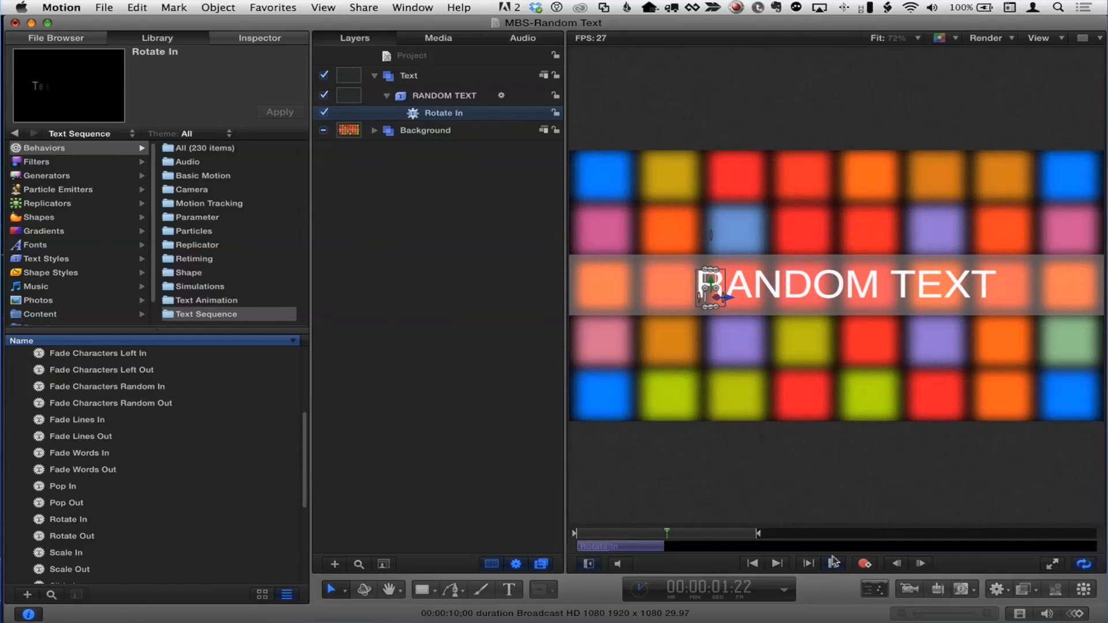
{"action": "left_click", "coordinate": [833, 563]}
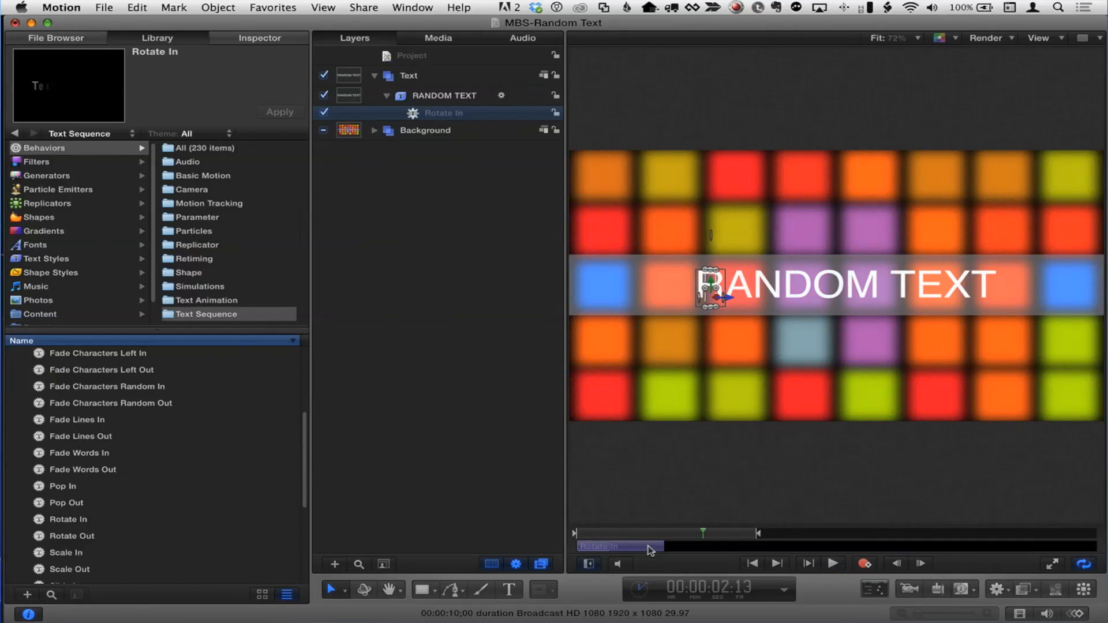
{"action": "key", "text": "Delete"}
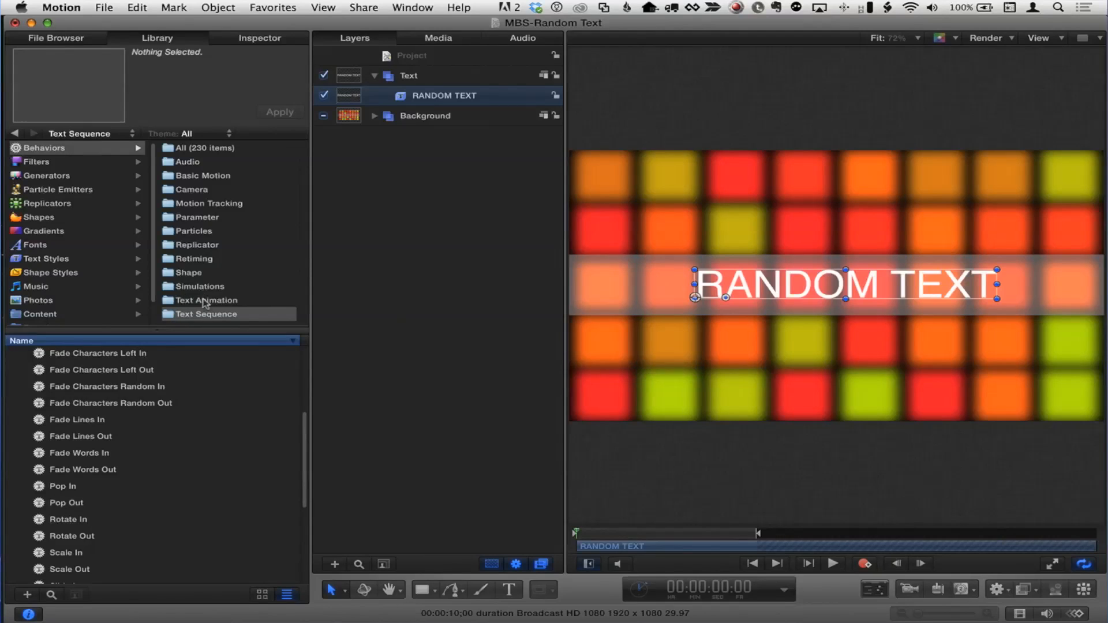
- List the Text Animation behaviours: Scroll Text, Sequence Text, Text Tracking and Type On
{"action": "left_click", "coordinate": [205, 301]}
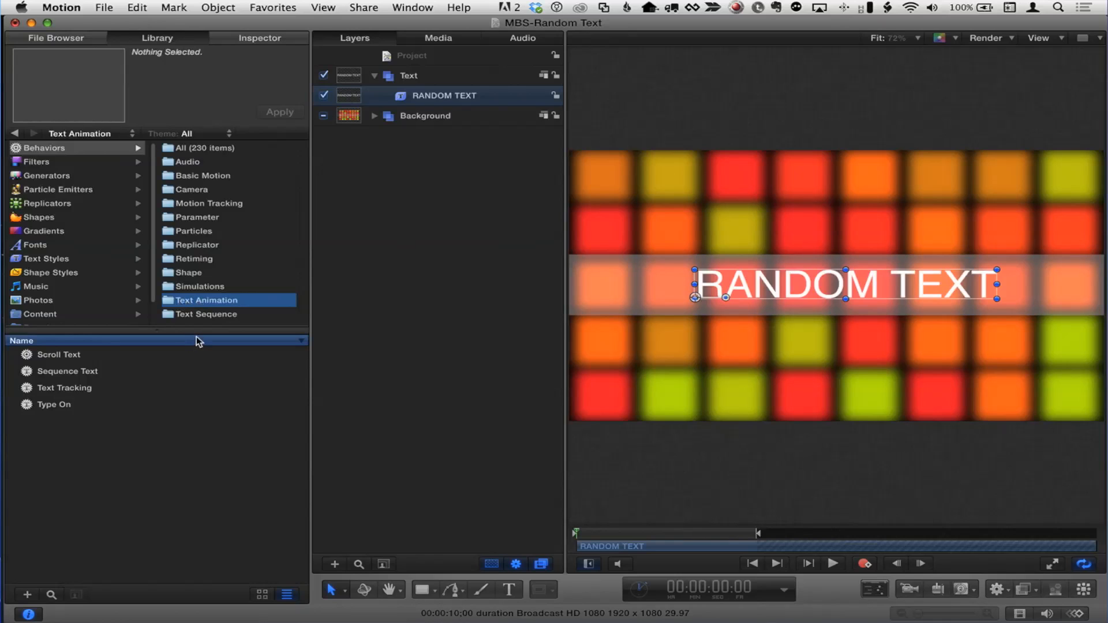
- Find Sequence Text under Behaviors > Text Animation and drop it onto the RANDOM TEXT layer
{"action": "left_click", "coordinate": [206, 314]}
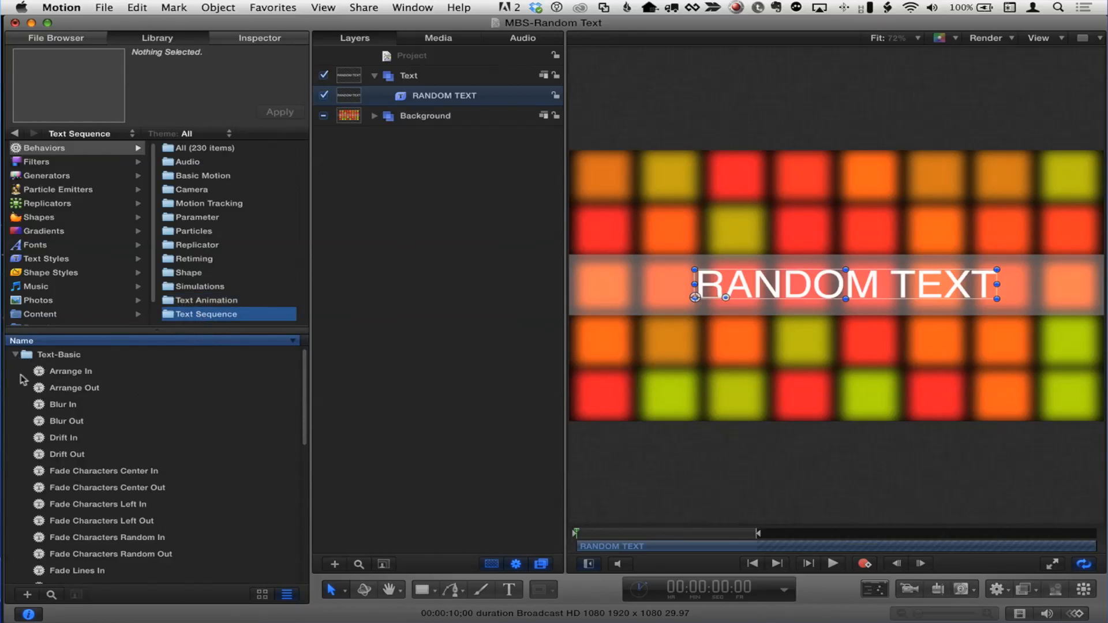
{"action": "left_click", "coordinate": [15, 354]}
{"action": "left_click", "coordinate": [197, 300]}
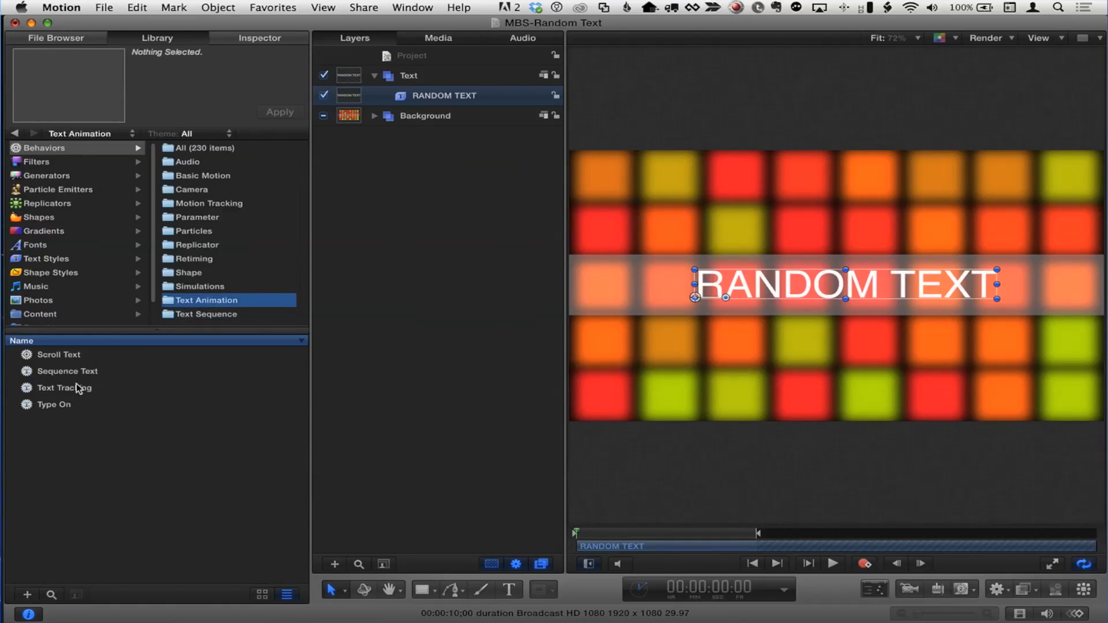
{"action": "left_click", "coordinate": [64, 374]}
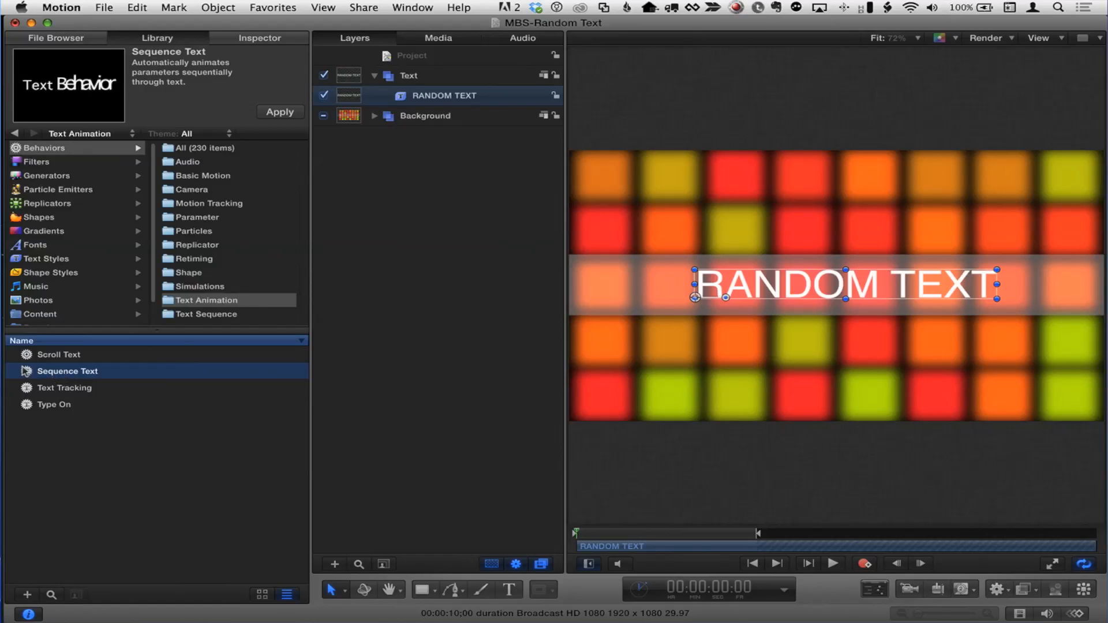
{"action": "left_click_drag", "start_coordinate": [64, 374], "coordinate": [456, 99]}
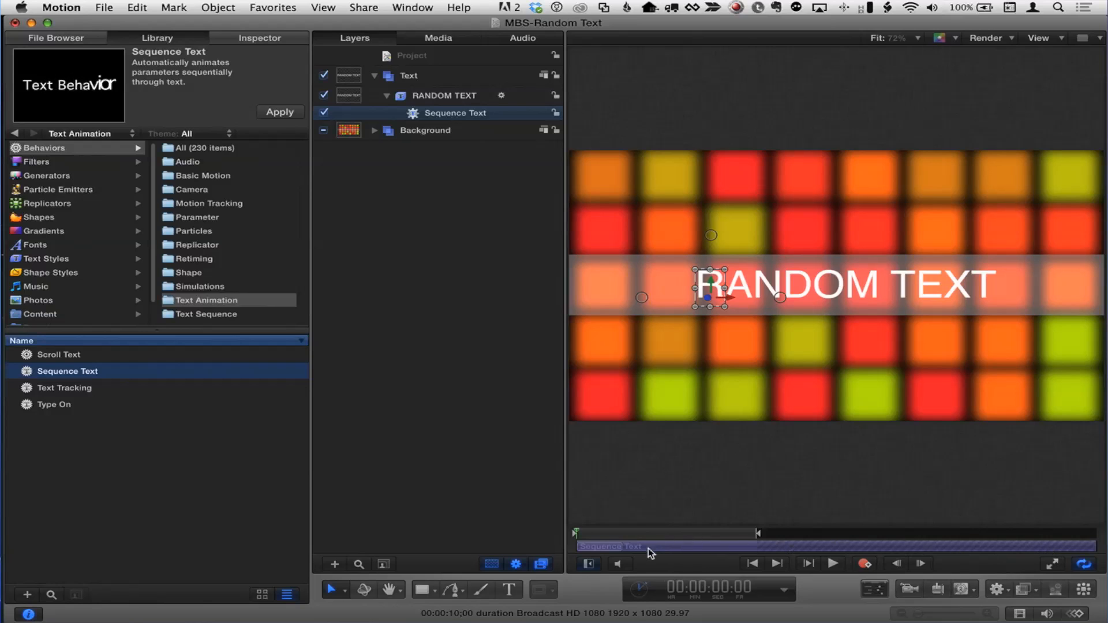
- Set the Sequence Text out point at about 2:26 and preview the result
{"action": "left_click_drag", "start_coordinate": [592, 535], "coordinate": [730, 536]}
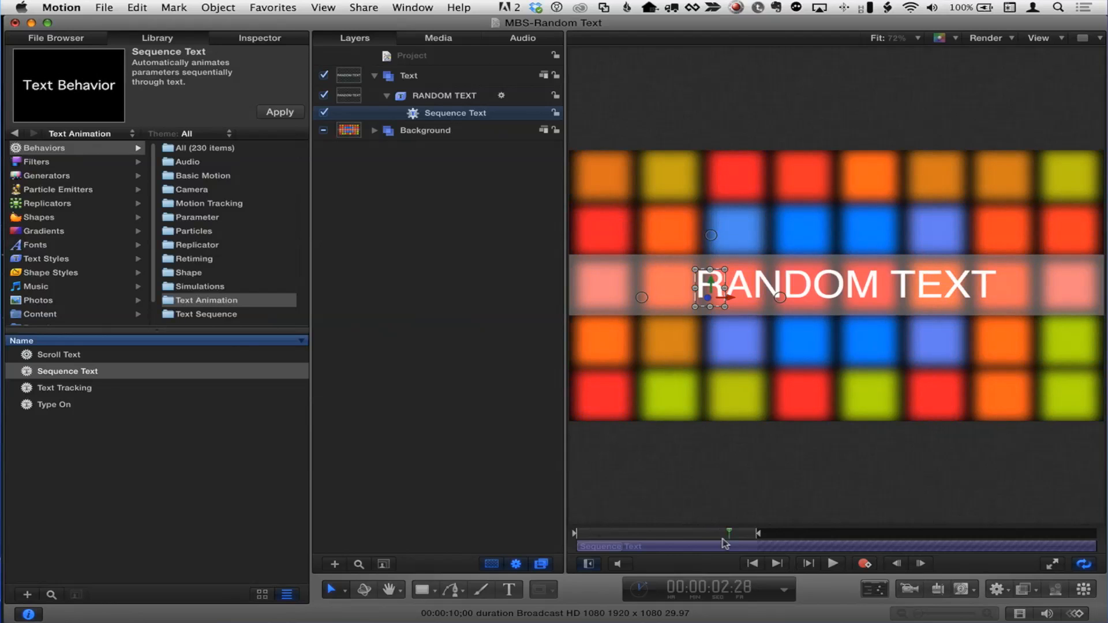
{"action": "key", "text": "o"}
{"action": "key", "text": "space"}
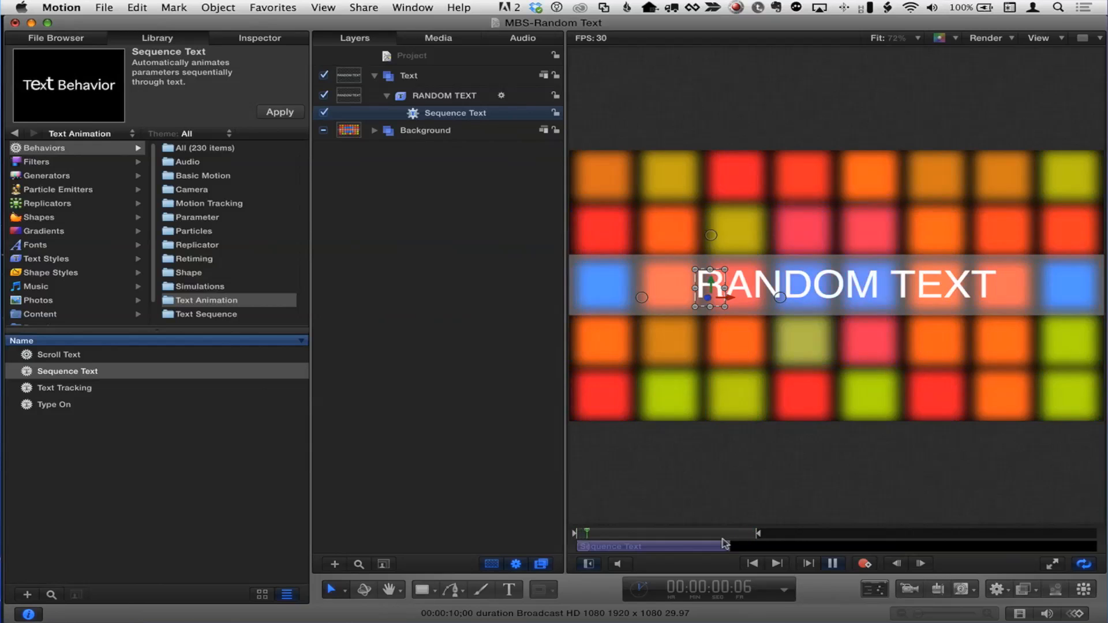
{"action": "key", "text": "space"}
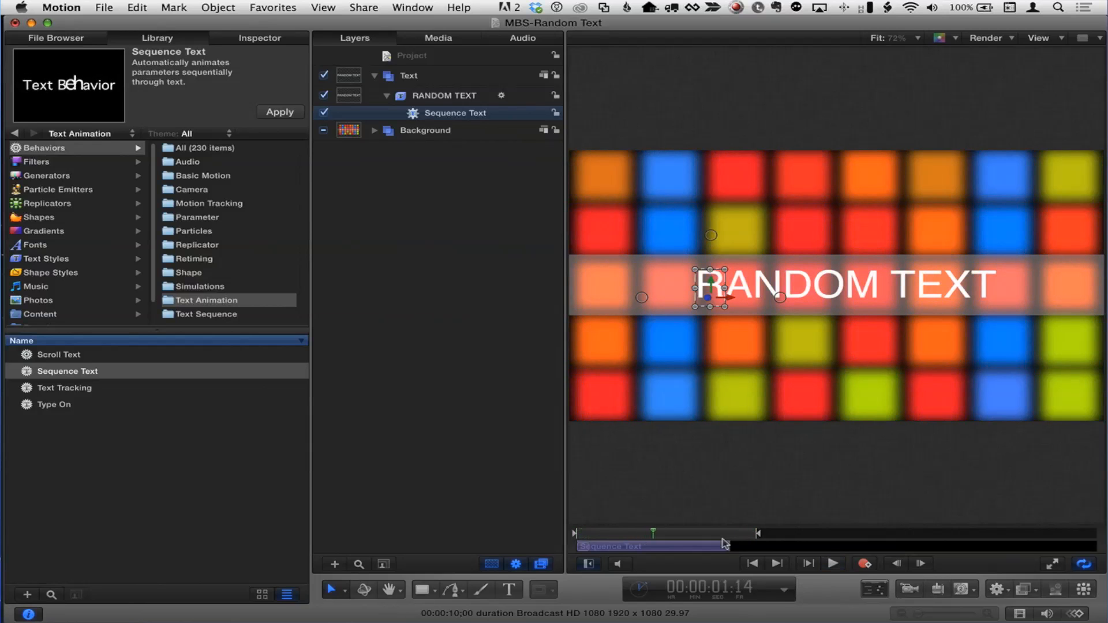
- Drag the on-screen control upward so the letters sequence in from above, then preview
{"action": "left_click_drag", "start_coordinate": [652, 537], "coordinate": [639, 534]}
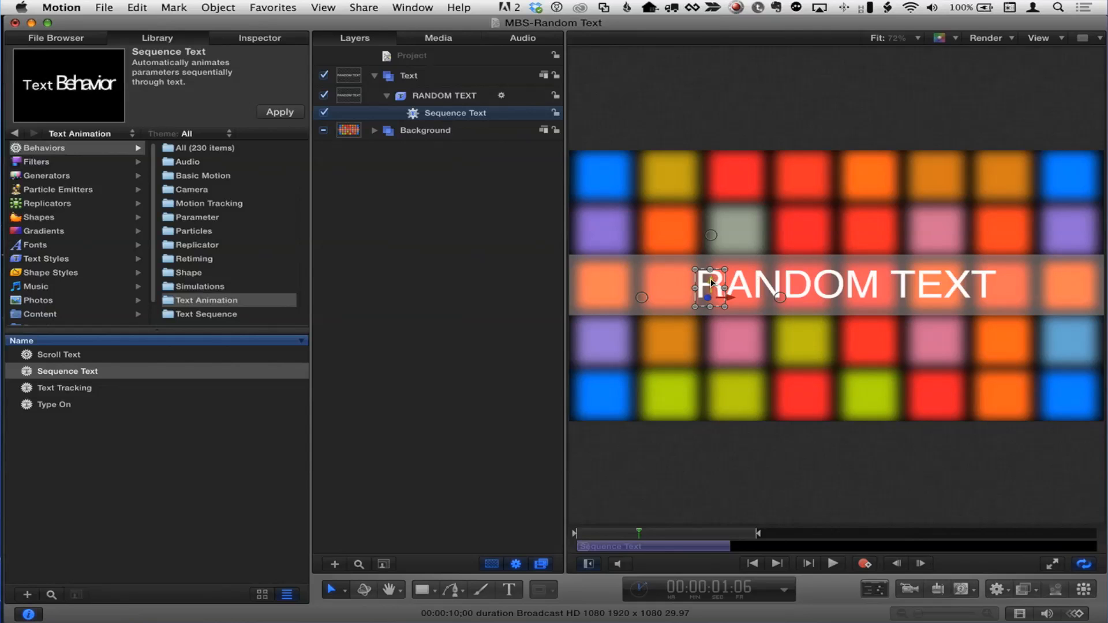
{"action": "left_click_drag", "start_coordinate": [712, 282], "coordinate": [730, 87]}
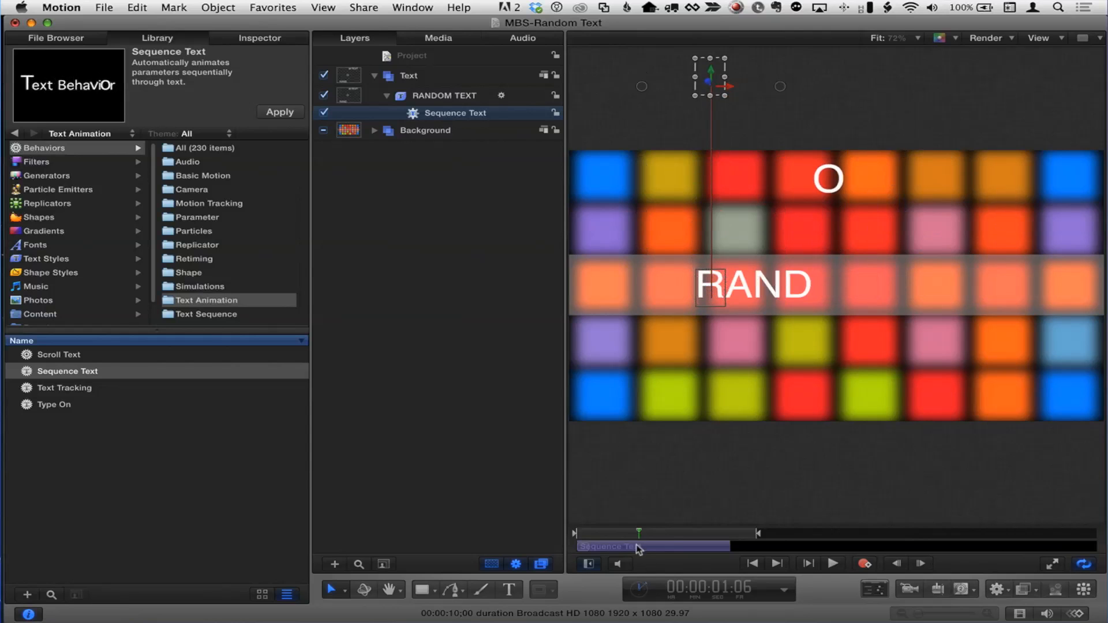
{"action": "key", "text": "space"}
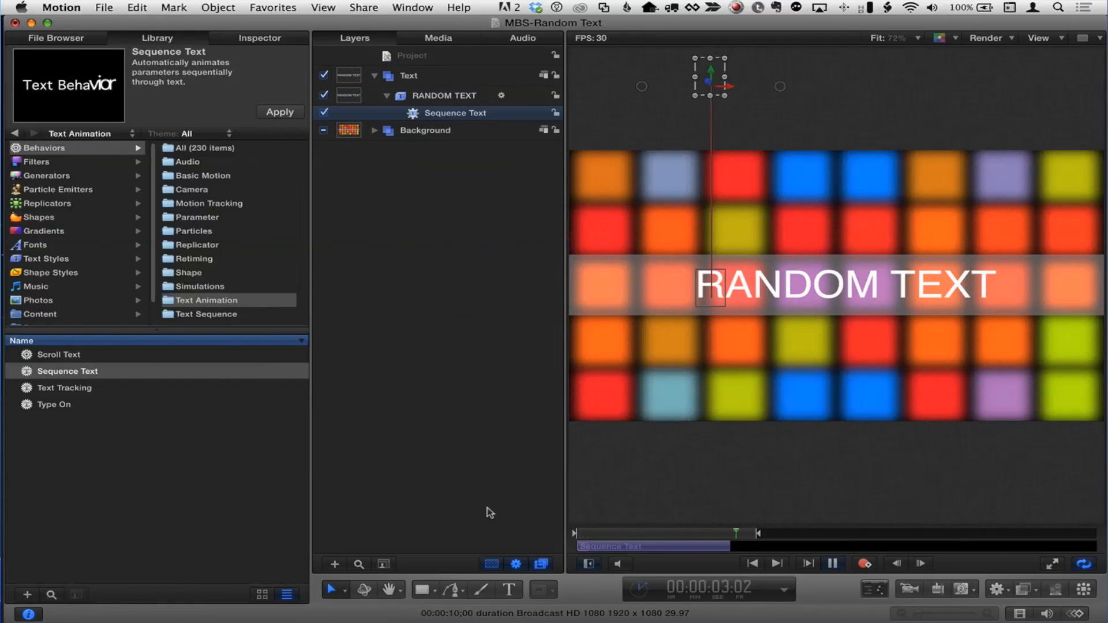
{"action": "key", "text": "space"}
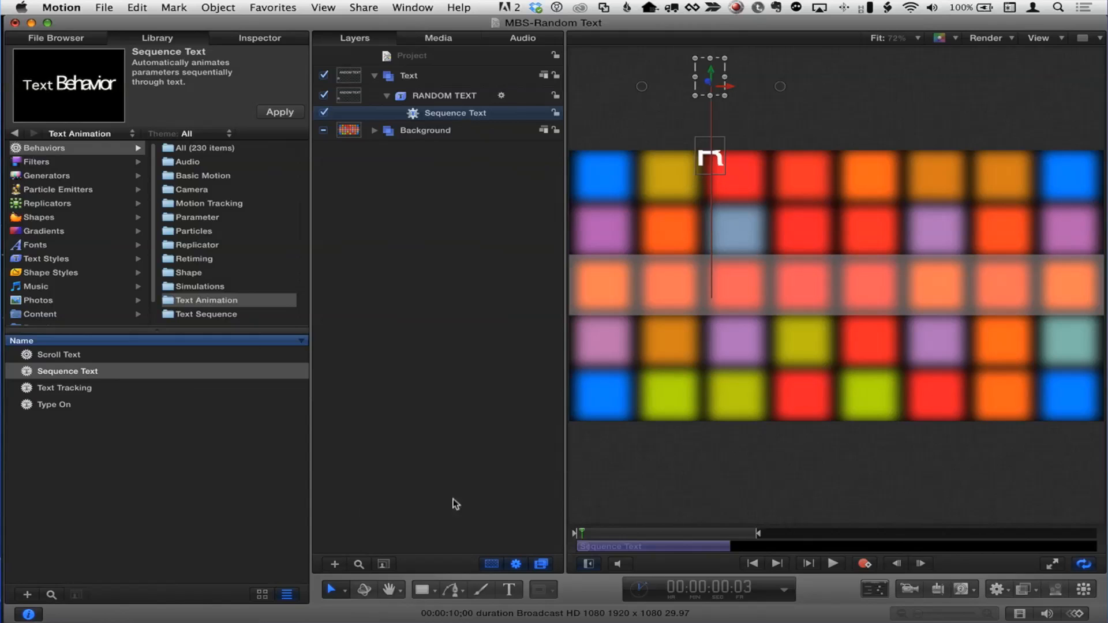
- Remove Format > Position from Sequence Text in the Inspector, return to frame 0, and collapse Controls
{"action": "left_click", "coordinate": [258, 38]}
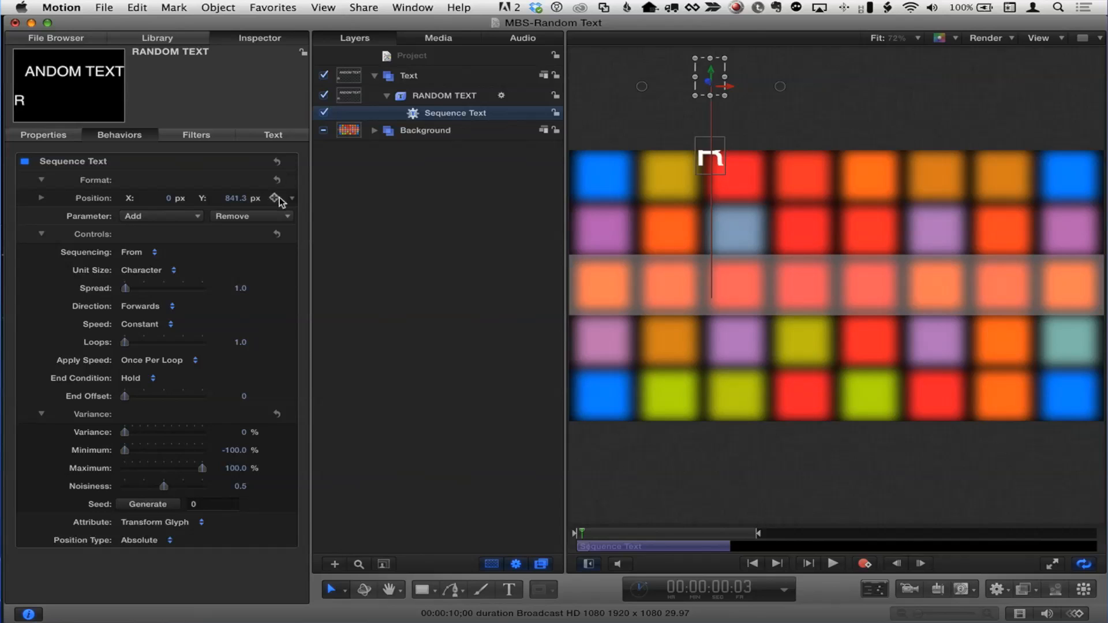
{"action": "left_click", "coordinate": [258, 217]}
{"action": "mouse_move", "coordinate": [258, 231]}
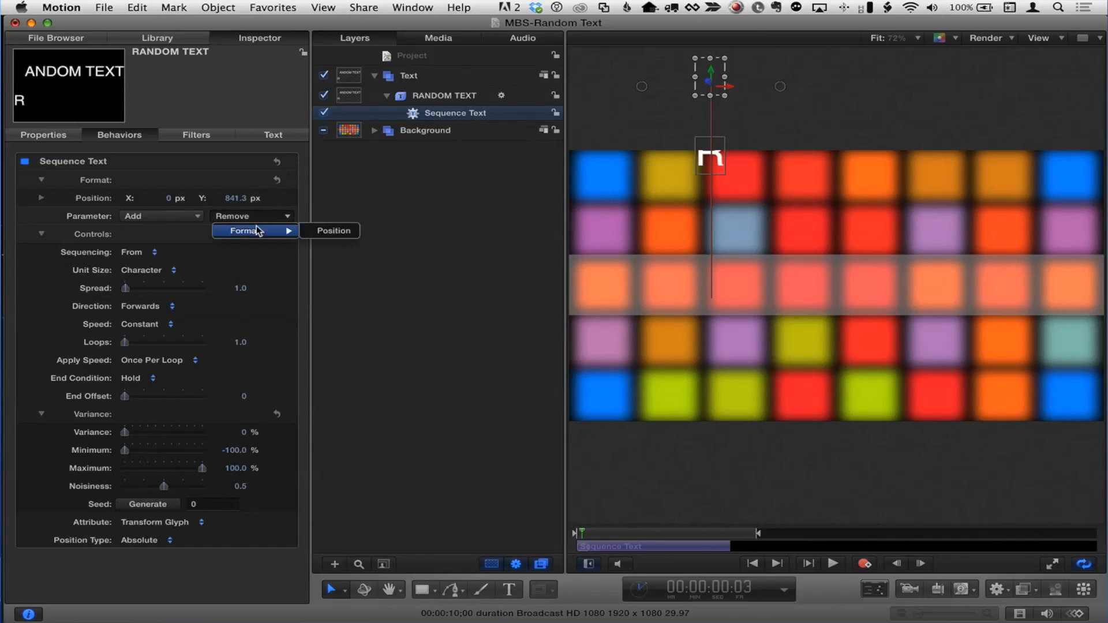
{"action": "left_click", "coordinate": [335, 231]}
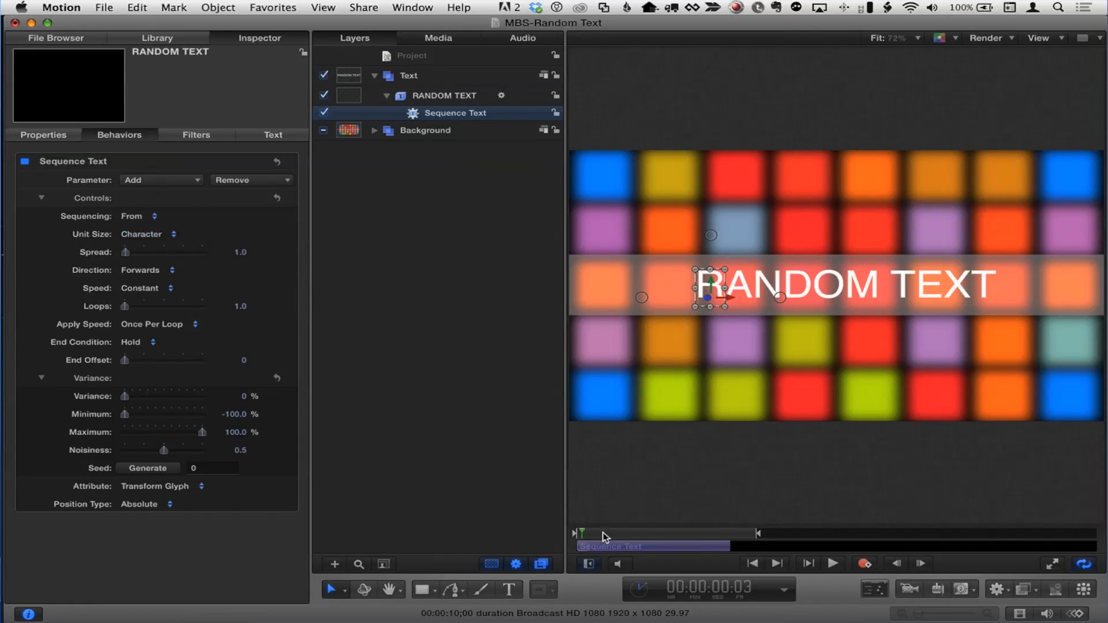
{"action": "left_click_drag", "start_coordinate": [604, 537], "coordinate": [559, 527]}
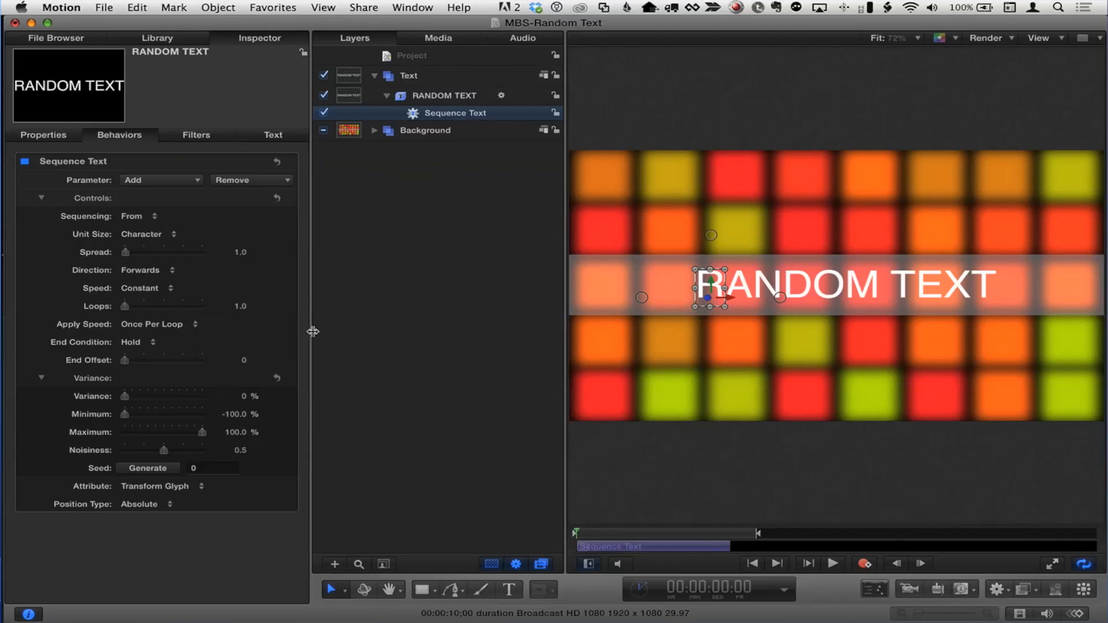
{"action": "left_click", "coordinate": [41, 198]}
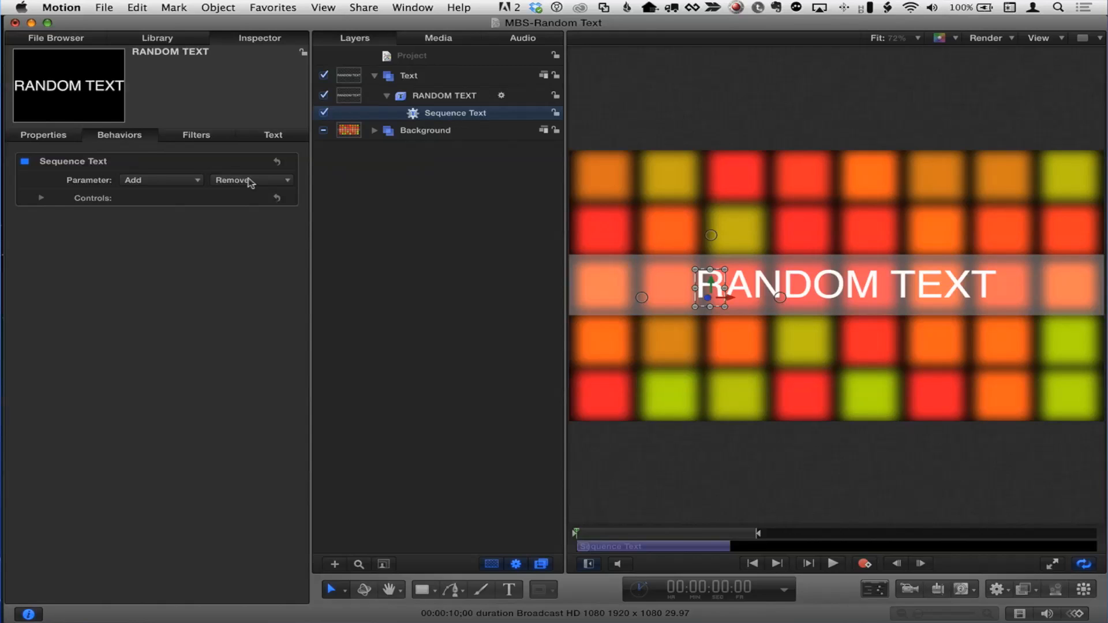
- Add Format > Character Offset as an animated parameter of Sequence Text
{"action": "left_click", "coordinate": [171, 181]}
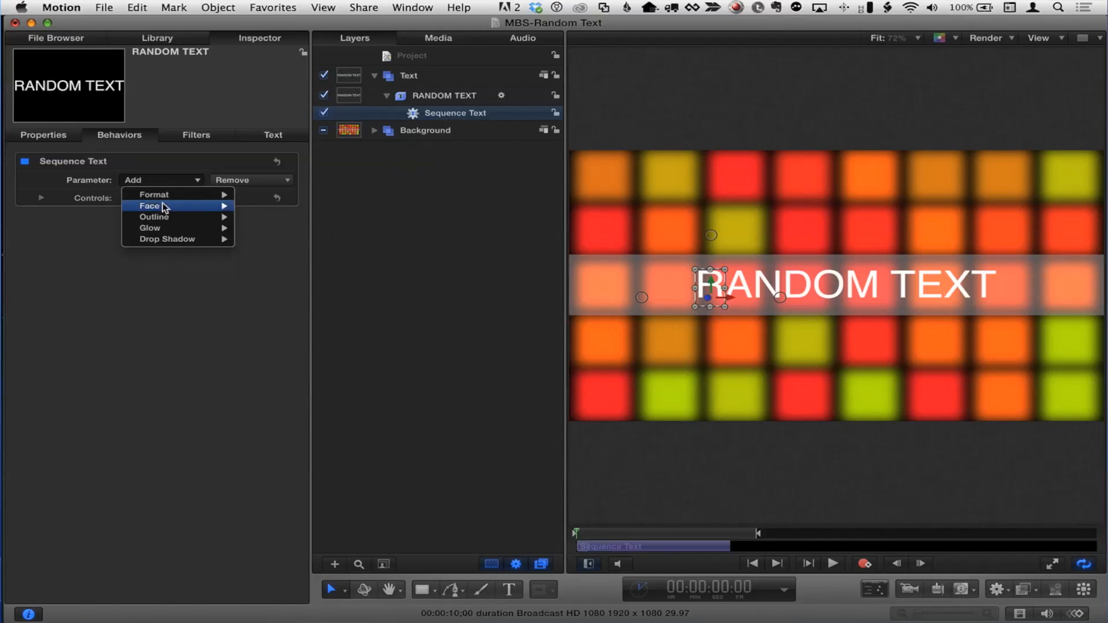
{"action": "mouse_move", "coordinate": [162, 206]}
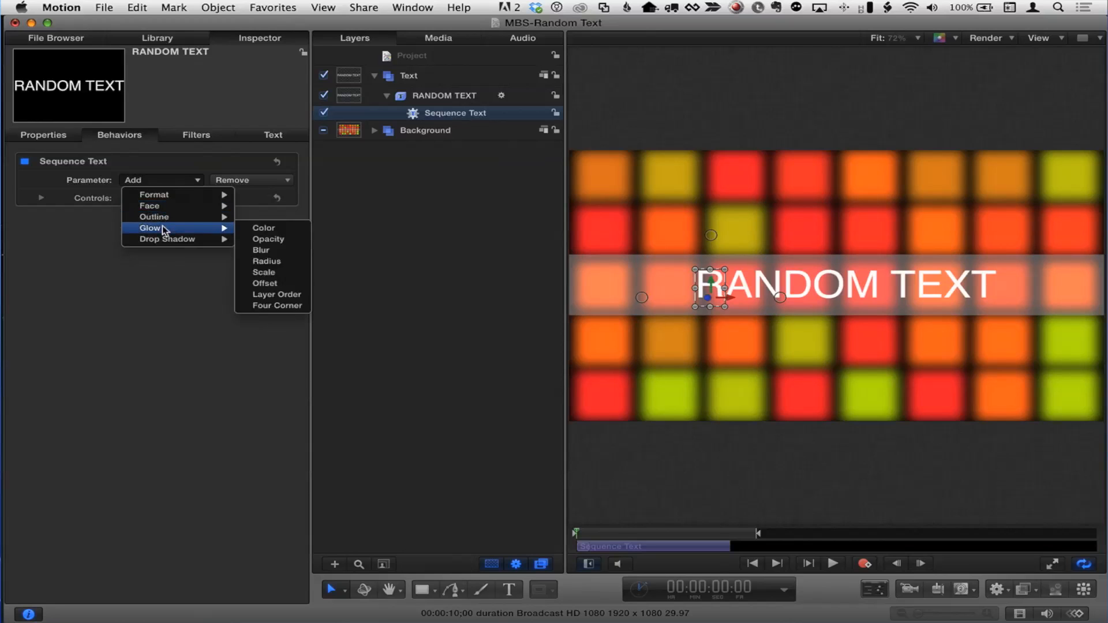
{"action": "mouse_move", "coordinate": [165, 243]}
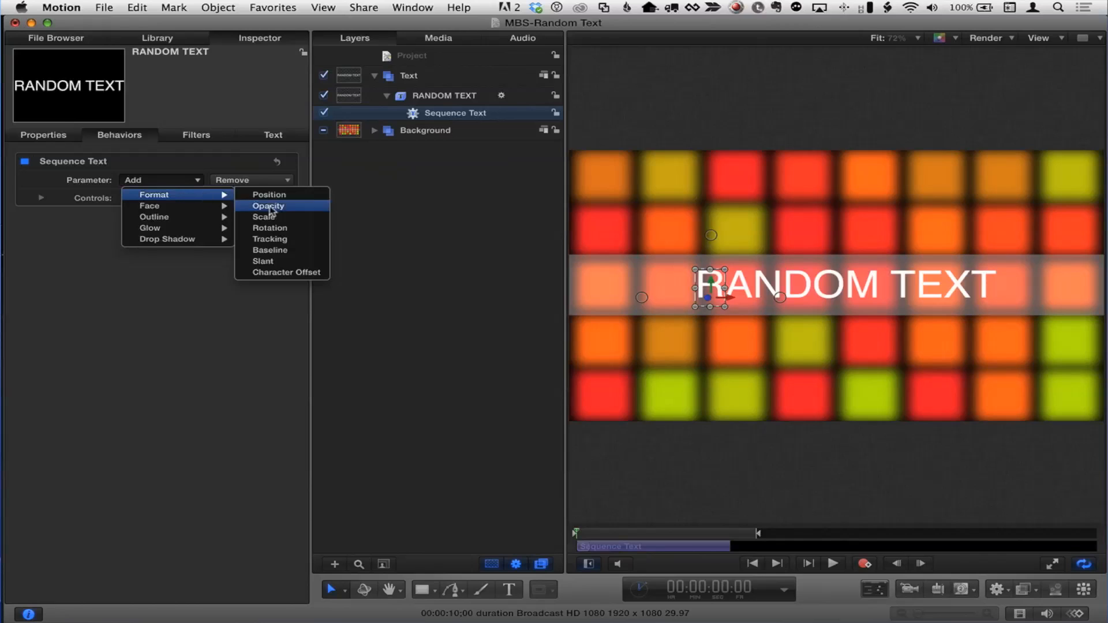
{"action": "left_click", "coordinate": [300, 272]}
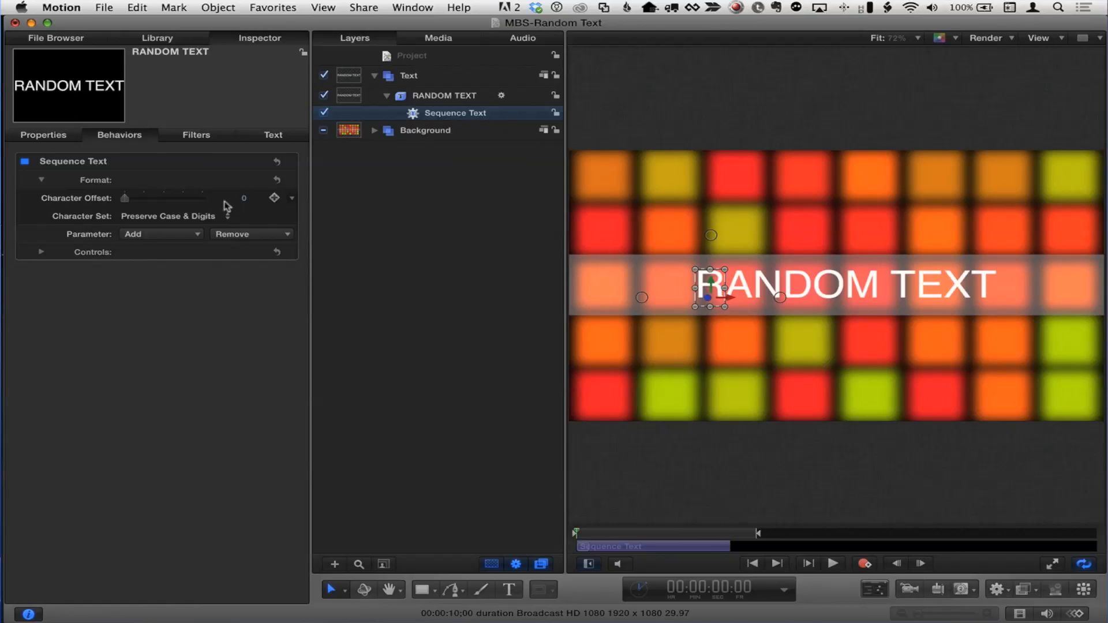
- Try Character Offset values 0 and 35, scrubbing the timeline to view the scramble
{"action": "mouse_move", "coordinate": [125, 203]}
{"action": "left_mouse_down"}
{"action": "mouse_move", "coordinate": [153, 199]}
{"action": "mouse_move", "coordinate": [121, 199]}
{"action": "left_mouse_up"}
{"action": "left_click_drag", "start_coordinate": [586, 536], "coordinate": [738, 538]}
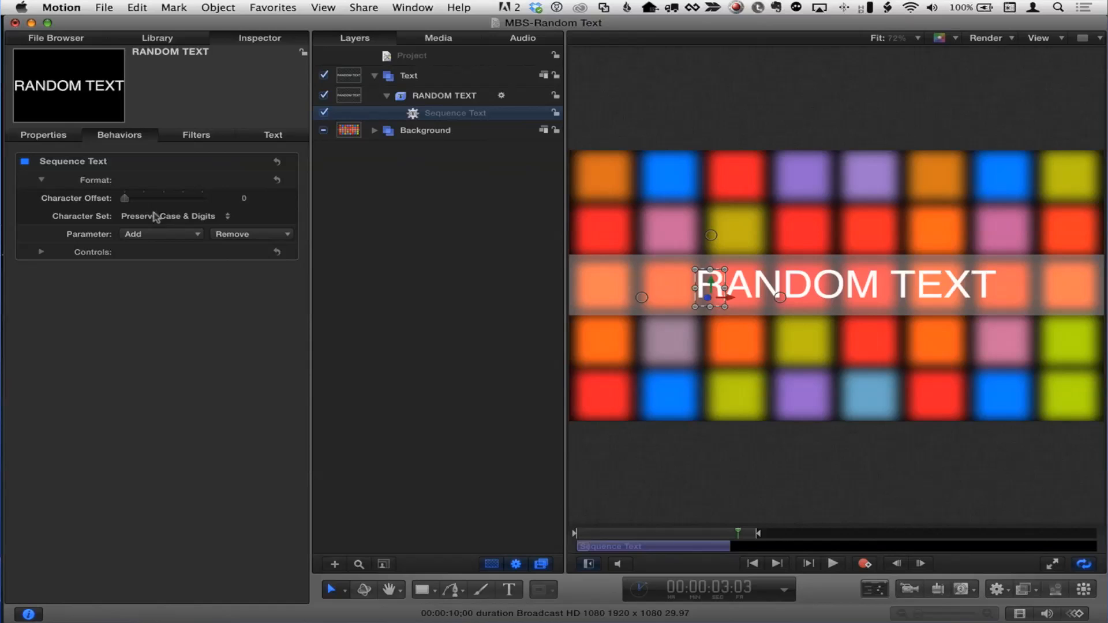
{"action": "left_click_drag", "start_coordinate": [125, 200], "coordinate": [151, 199]}
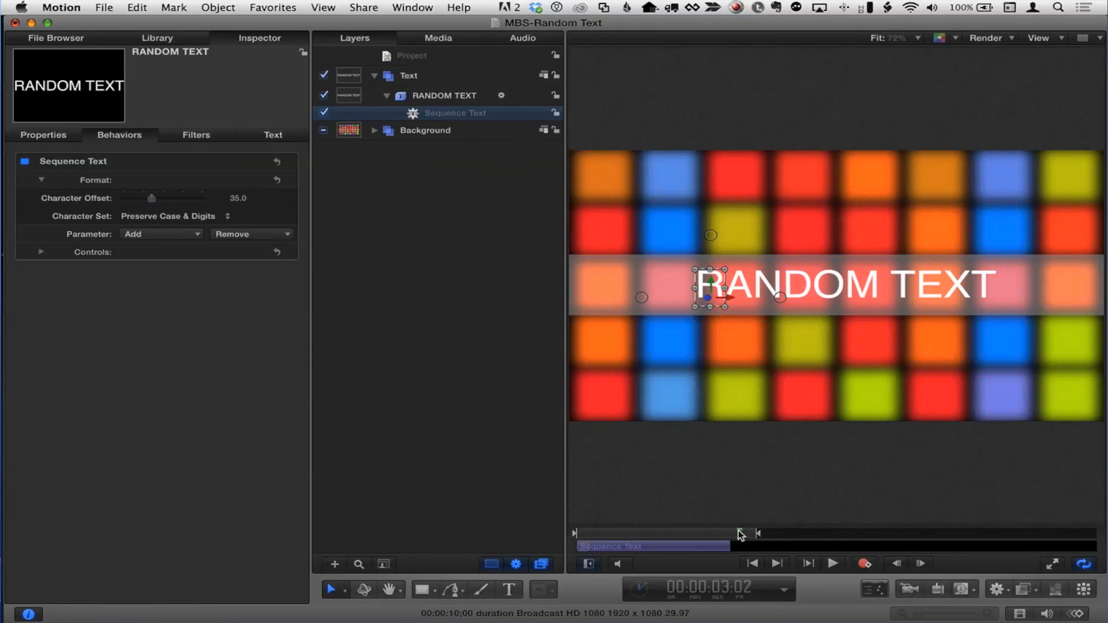
{"action": "left_click_drag", "start_coordinate": [737, 533], "coordinate": [562, 526]}
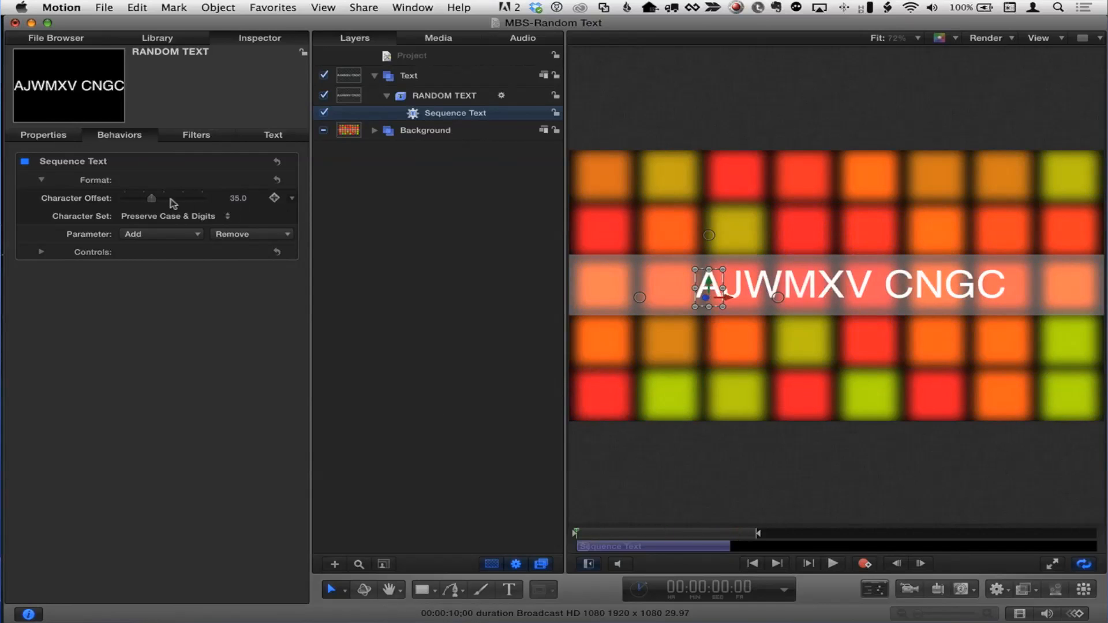
- Enter a Character Offset of 1, then raise it to 50 and scrub to check
{"action": "left_click", "coordinate": [238, 199]}
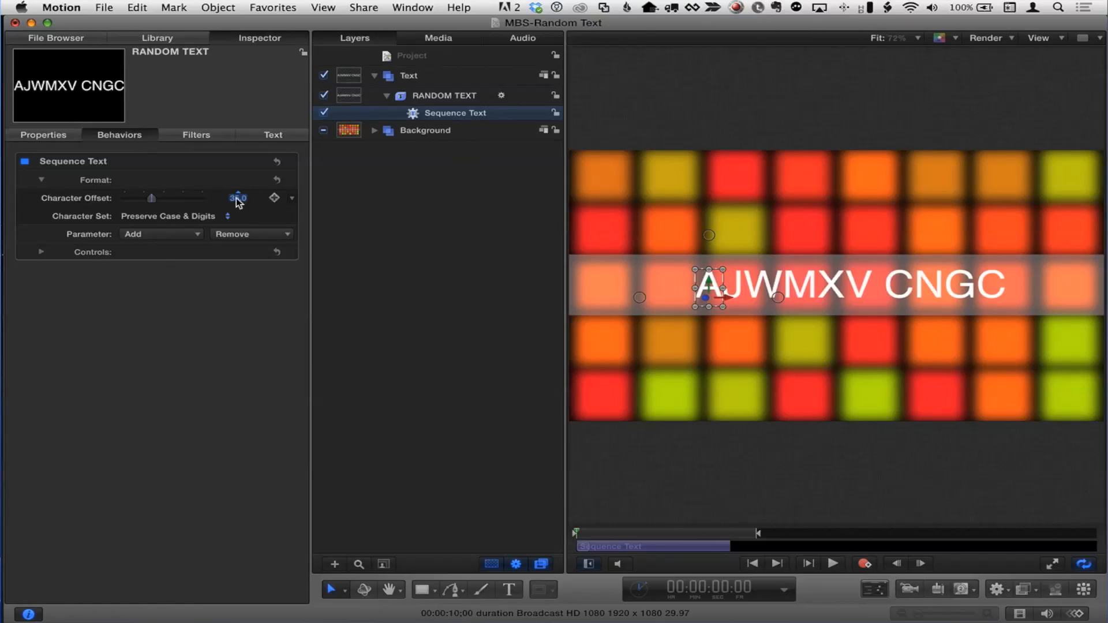
{"action": "type", "text": "1"}
{"action": "key", "text": "Return"}
{"action": "left_click_drag", "start_coordinate": [589, 532], "coordinate": [548, 531]}
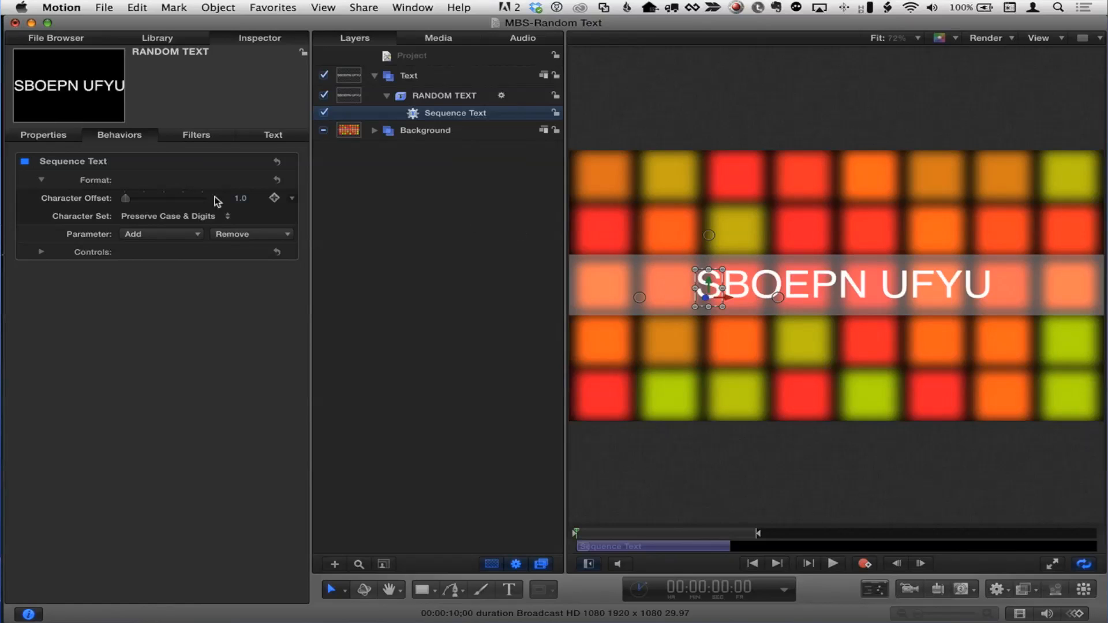
{"action": "left_click_drag", "start_coordinate": [142, 199], "coordinate": [164, 200]}
{"action": "left_click_drag", "start_coordinate": [577, 533], "coordinate": [547, 532]}
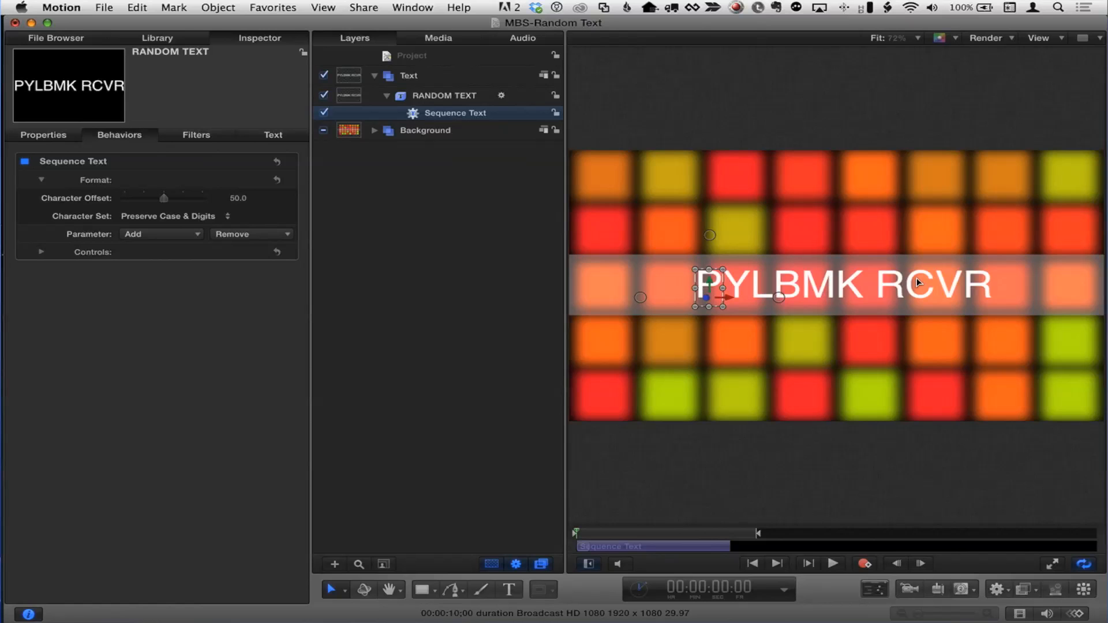
- Play and stop the scramble preview, then expand the Sequence Text Controls to show direction and spread
{"action": "left_click", "coordinate": [833, 563]}
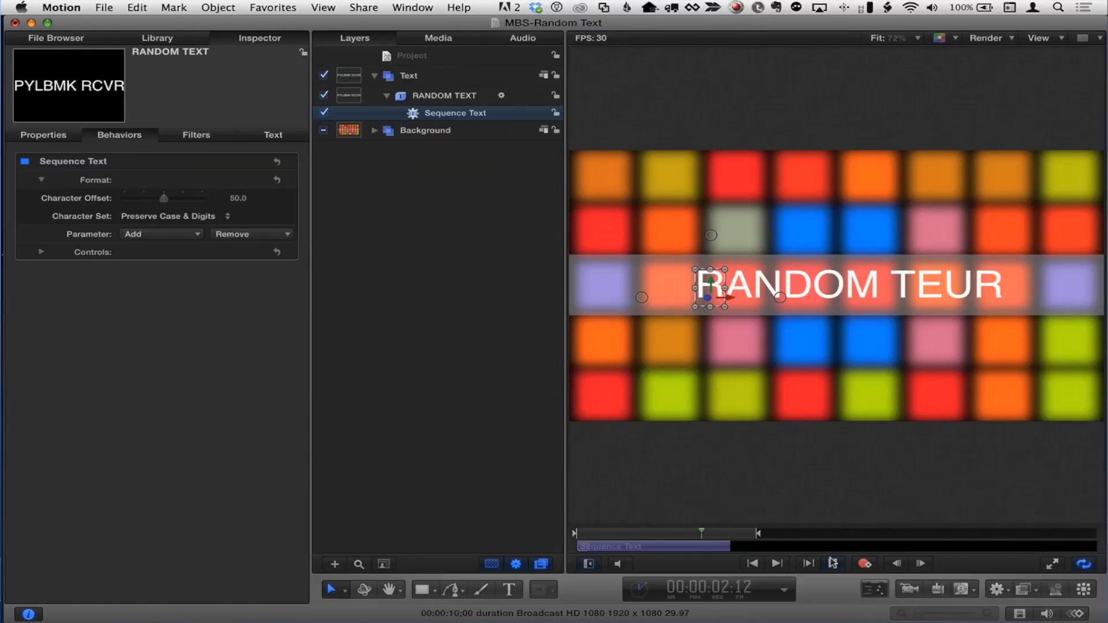
{"action": "left_click", "coordinate": [834, 562]}
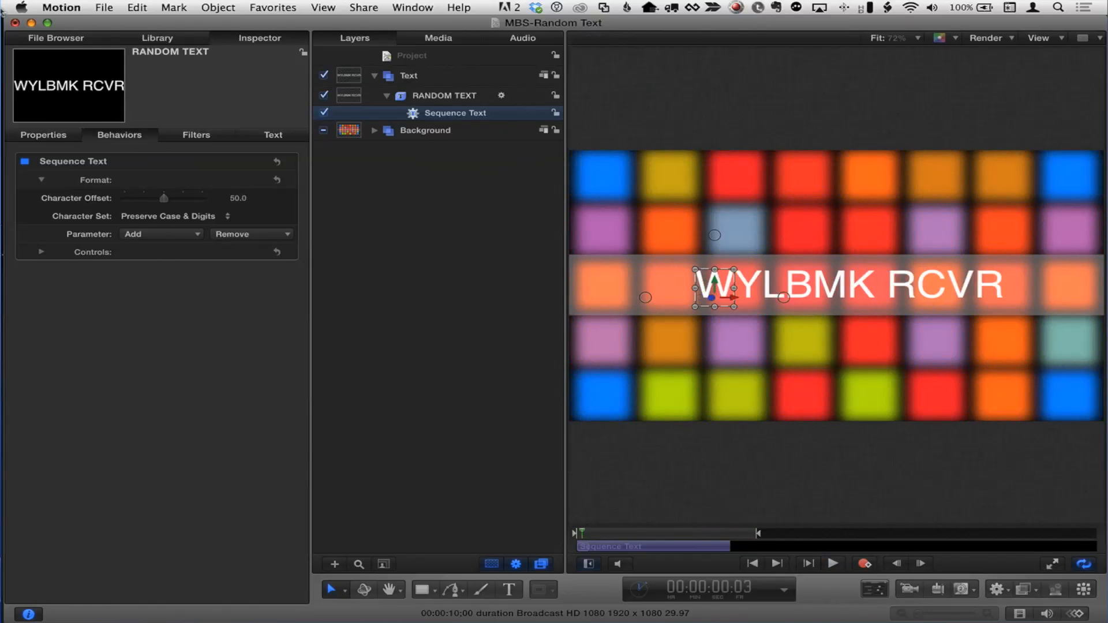
{"action": "left_click", "coordinate": [41, 252]}
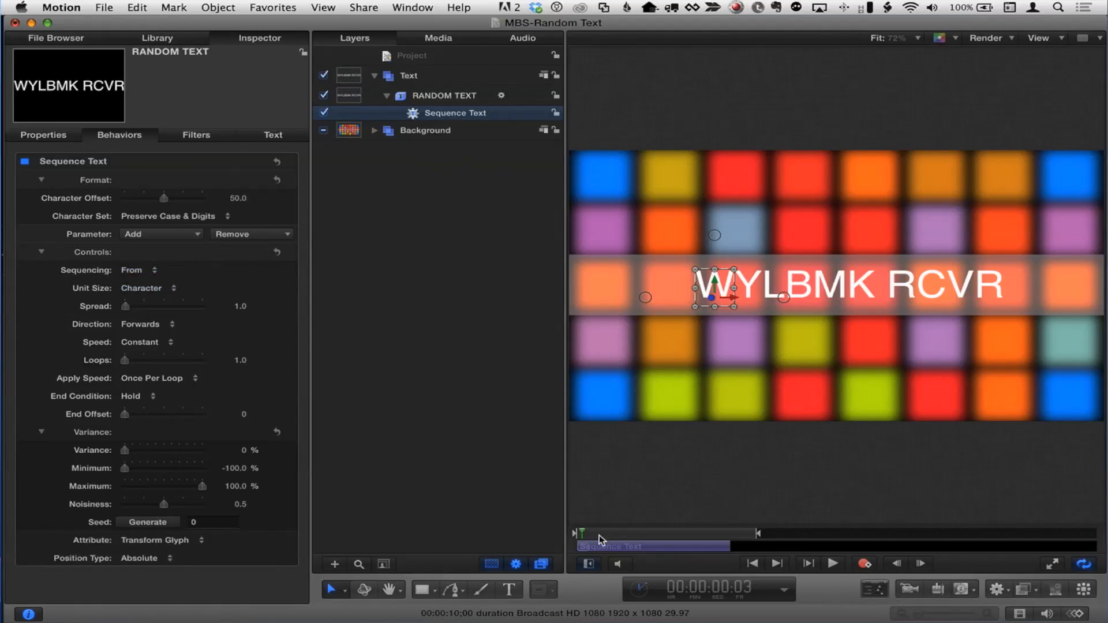
- Scrub through the current scramble to where it reads RANDOM TEXT, then return to frame one
{"action": "left_click", "coordinate": [575, 534]}
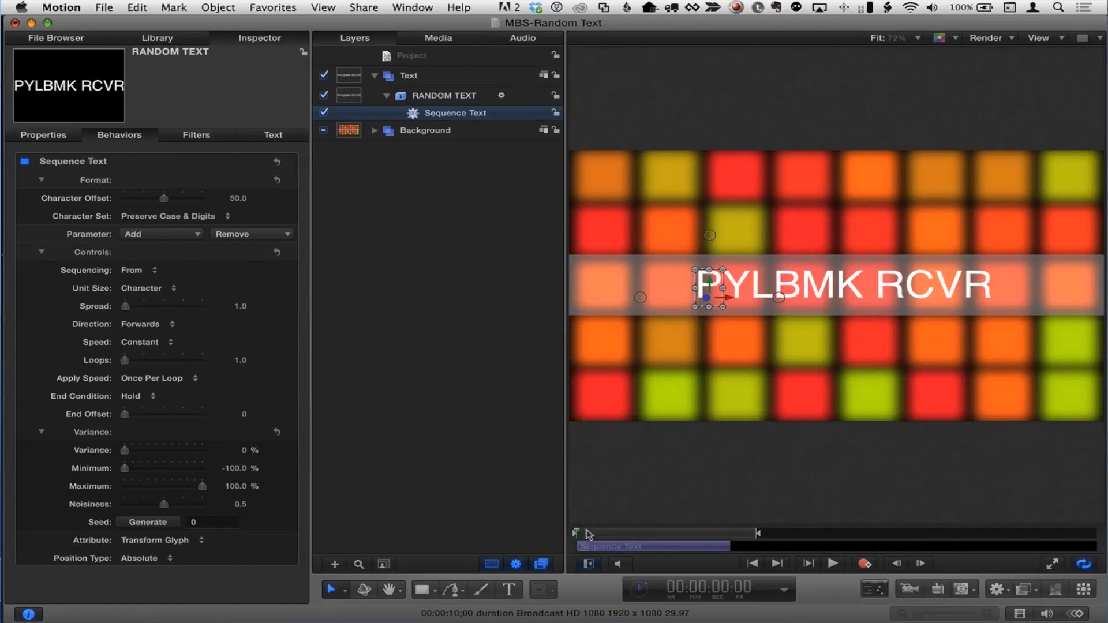
{"action": "left_click", "coordinate": [696, 532]}
{"action": "left_click", "coordinate": [744, 535]}
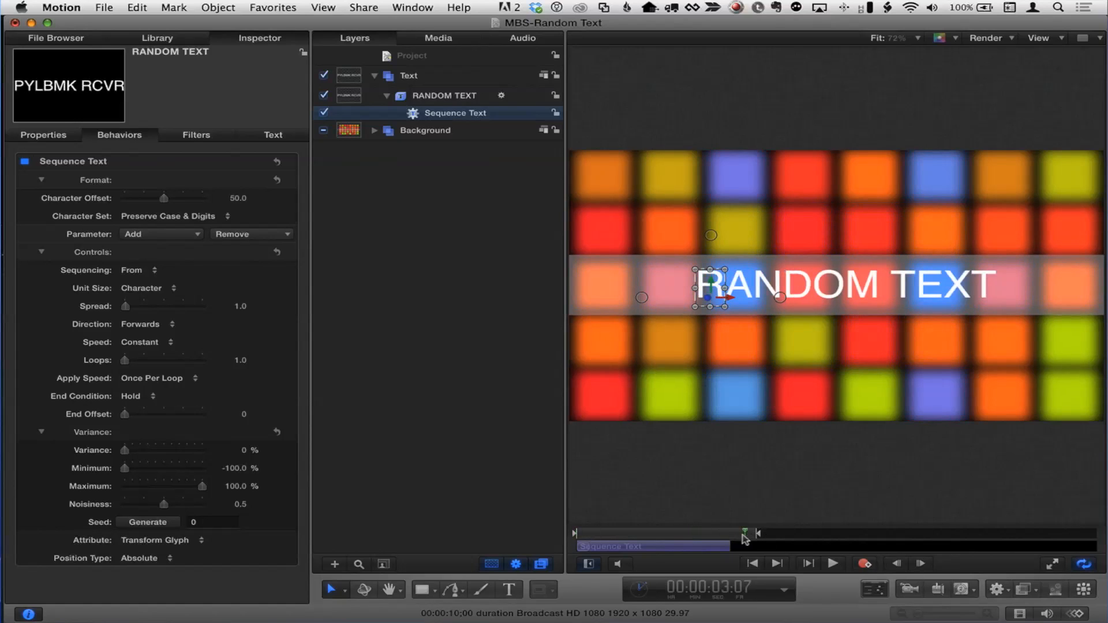
{"action": "key", "text": "Home"}
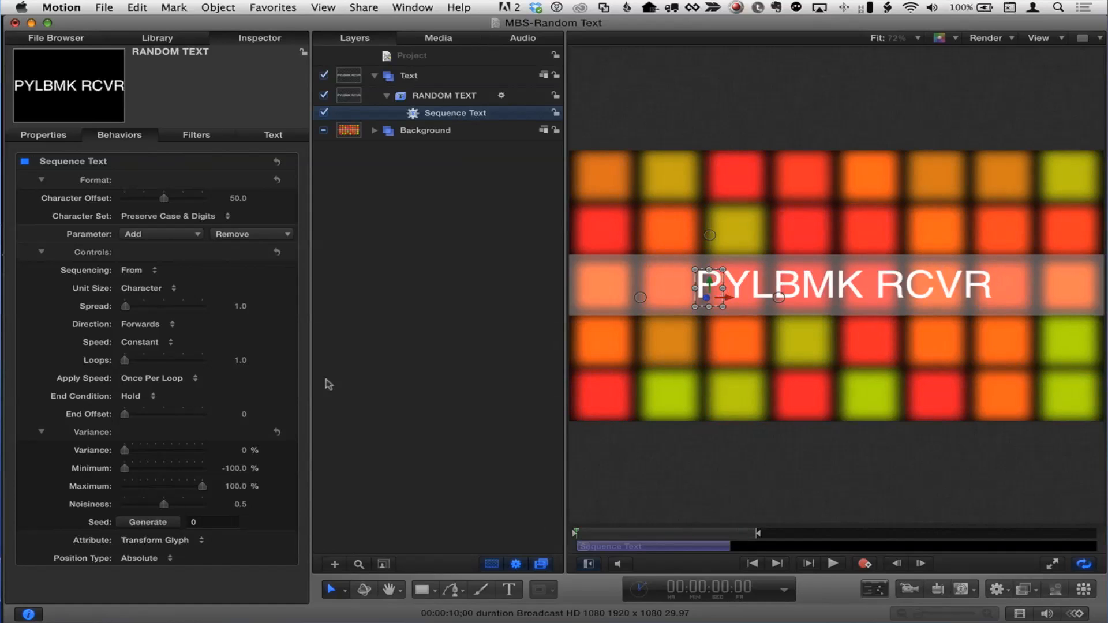
- Set the Sequence Text direction to Backwards and preview the resulting scramble
{"action": "left_click", "coordinate": [143, 324]}
{"action": "left_click", "coordinate": [154, 335]}
{"action": "left_click_drag", "start_coordinate": [599, 532], "coordinate": [517, 527]}
{"action": "left_click", "coordinate": [834, 564]}
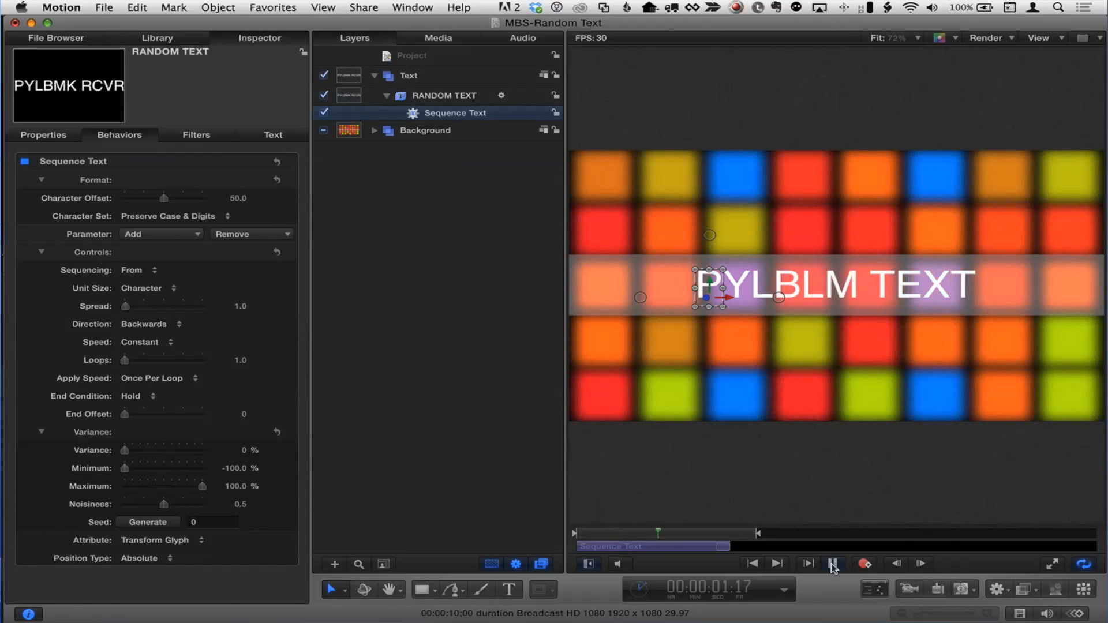
{"action": "left_click", "coordinate": [834, 564]}
{"action": "key", "text": "Home"}
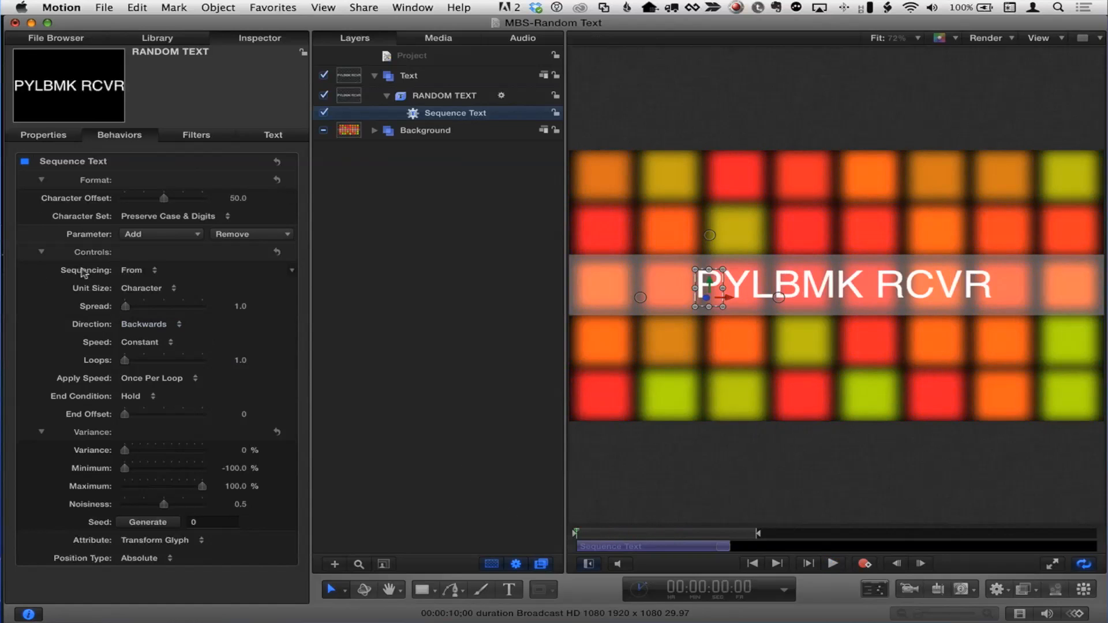
- Change the direction to Center to Ends and play the animation from the start to check it
{"action": "left_click", "coordinate": [143, 323]}
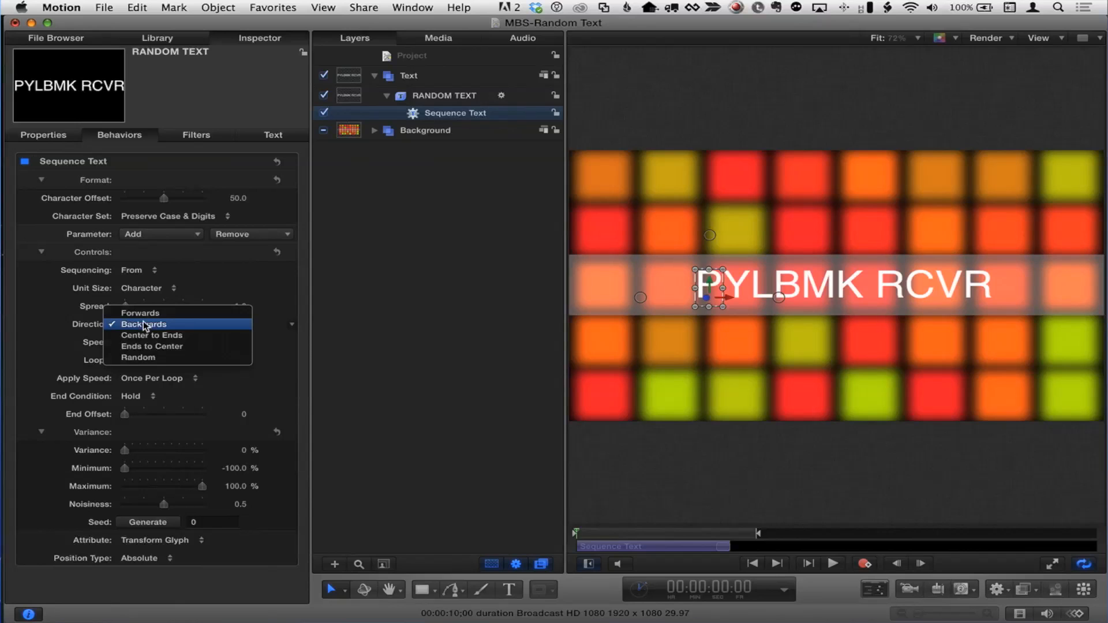
{"action": "left_click", "coordinate": [145, 336]}
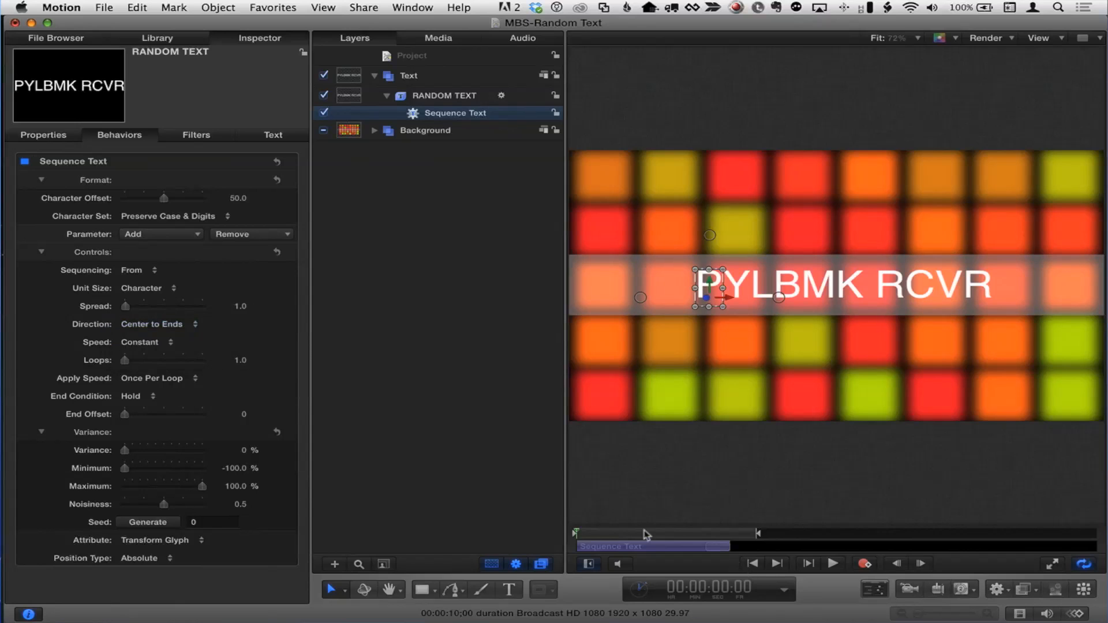
{"action": "left_click_drag", "start_coordinate": [621, 534], "coordinate": [561, 536]}
{"action": "left_click", "coordinate": [834, 563]}
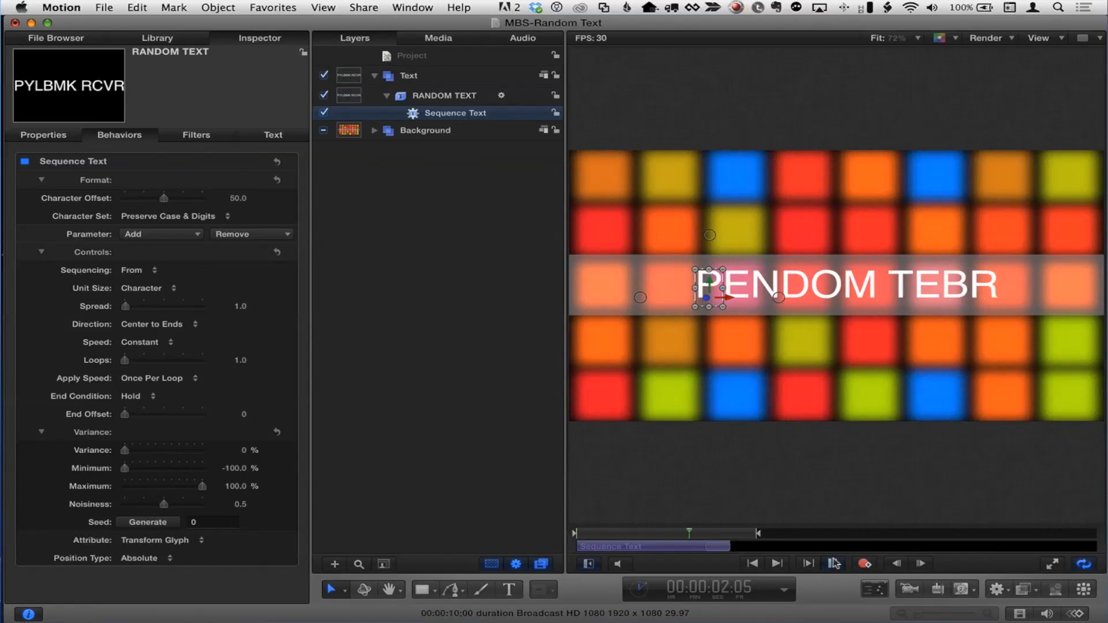
{"action": "left_click", "coordinate": [833, 562]}
{"action": "left_click_drag", "start_coordinate": [689, 533], "coordinate": [544, 522]}
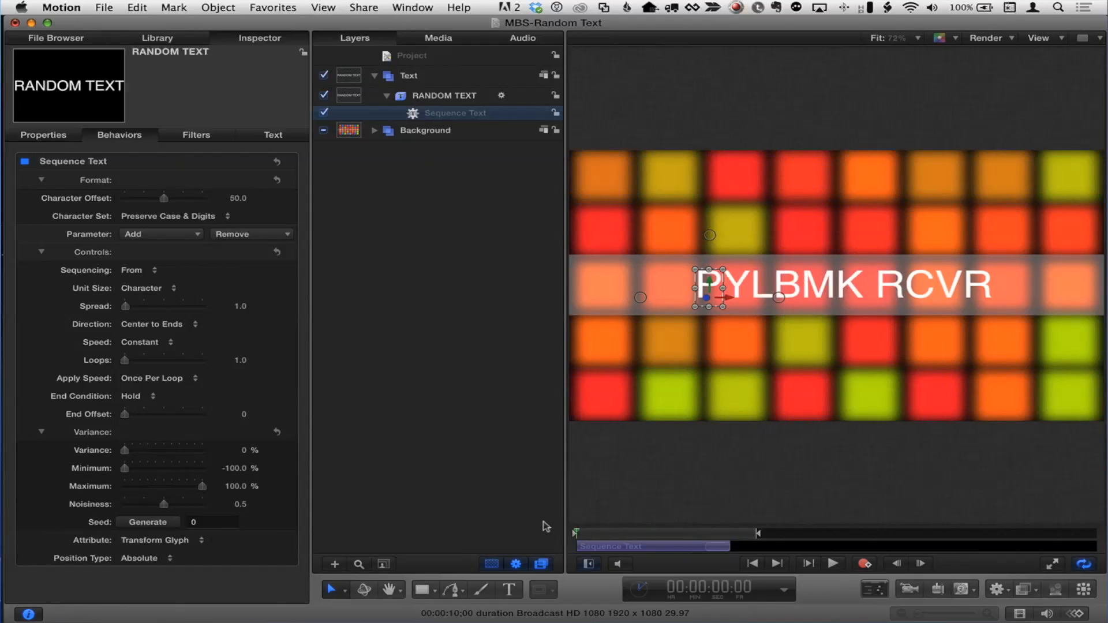
{"action": "left_click", "coordinate": [833, 564]}
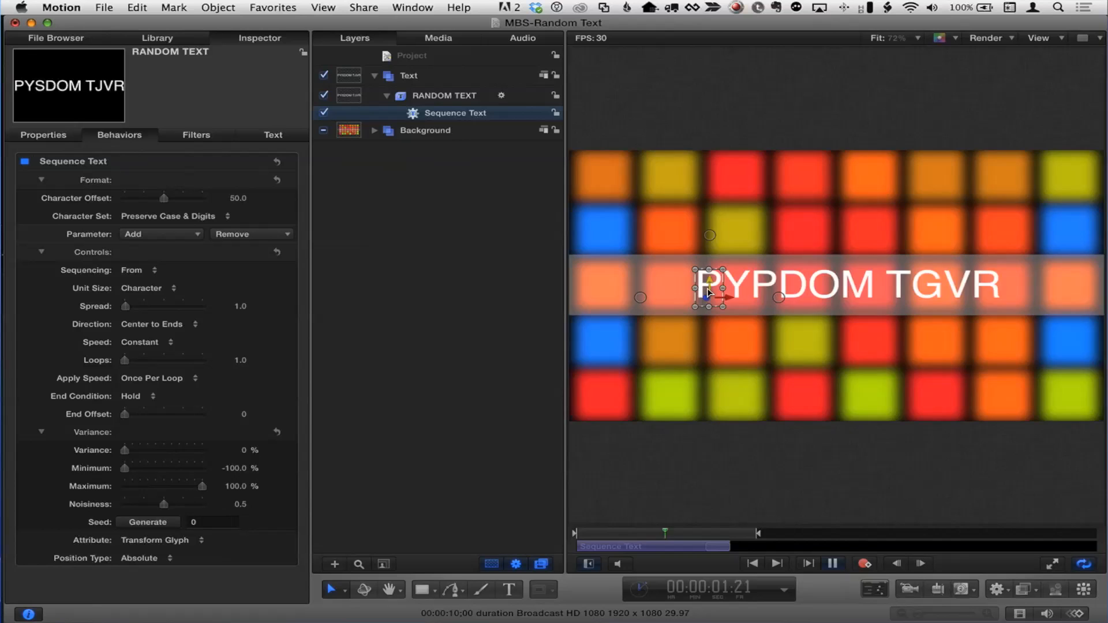
{"action": "key", "text": "space"}
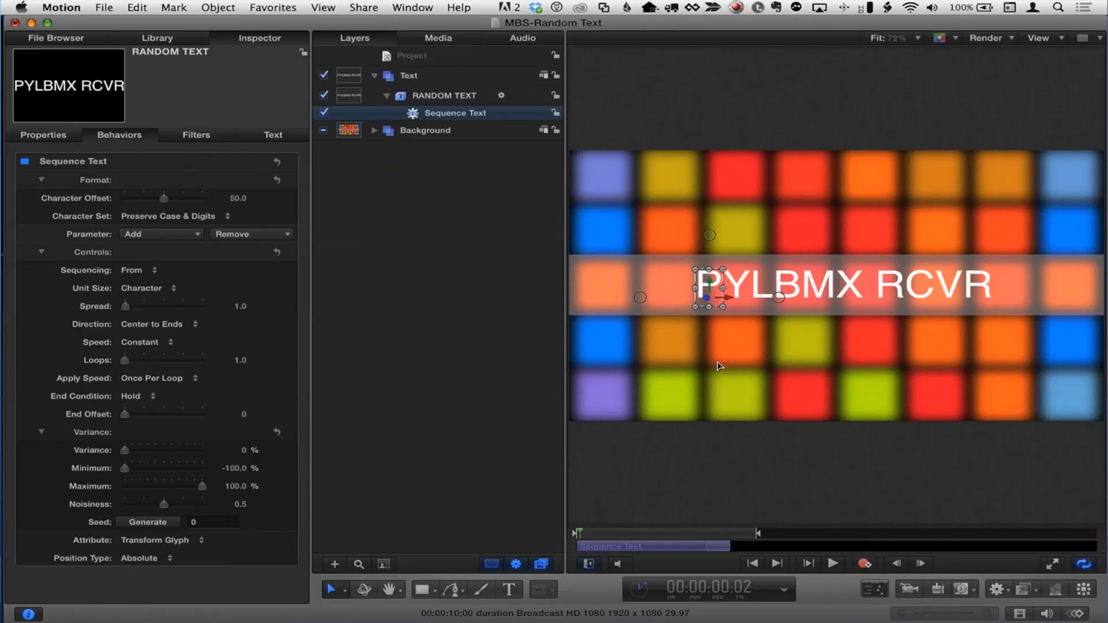
- Centre-align the RANDOM TEXT title, drag it to the canvas centre, and play to check the layout
{"action": "left_click", "coordinate": [269, 136]}
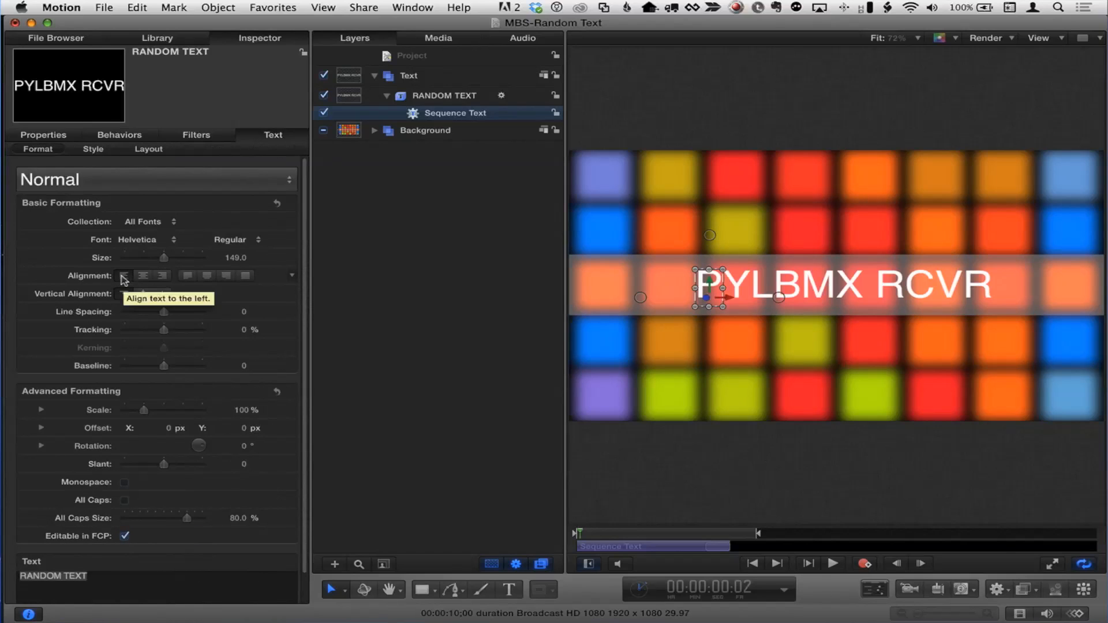
{"action": "left_click", "coordinate": [144, 276]}
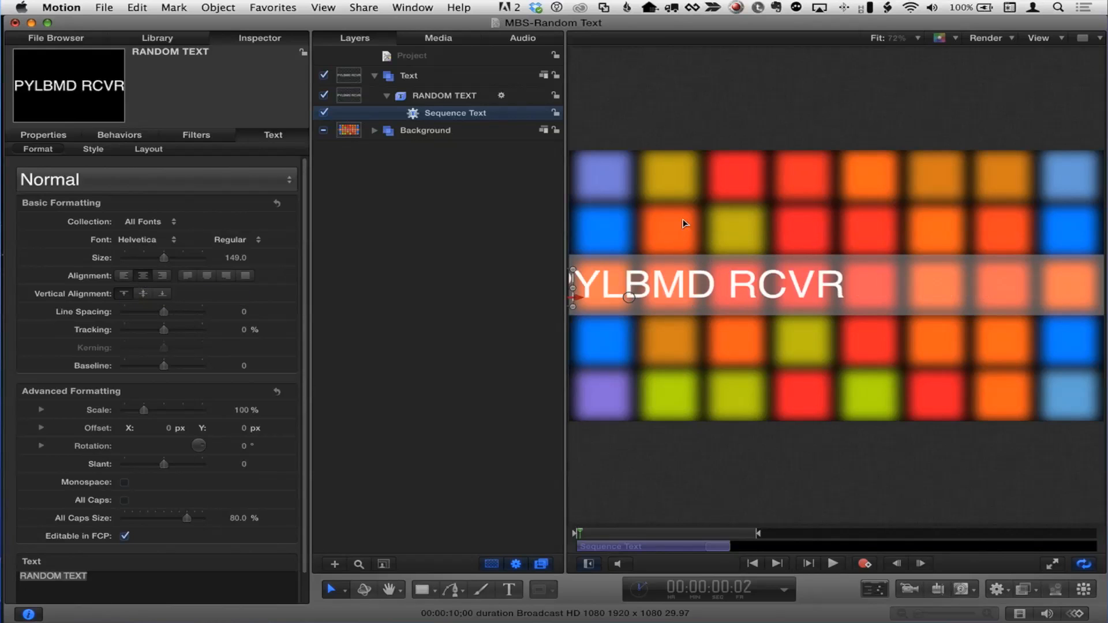
{"action": "left_click_drag", "start_coordinate": [649, 287], "coordinate": [794, 289]}
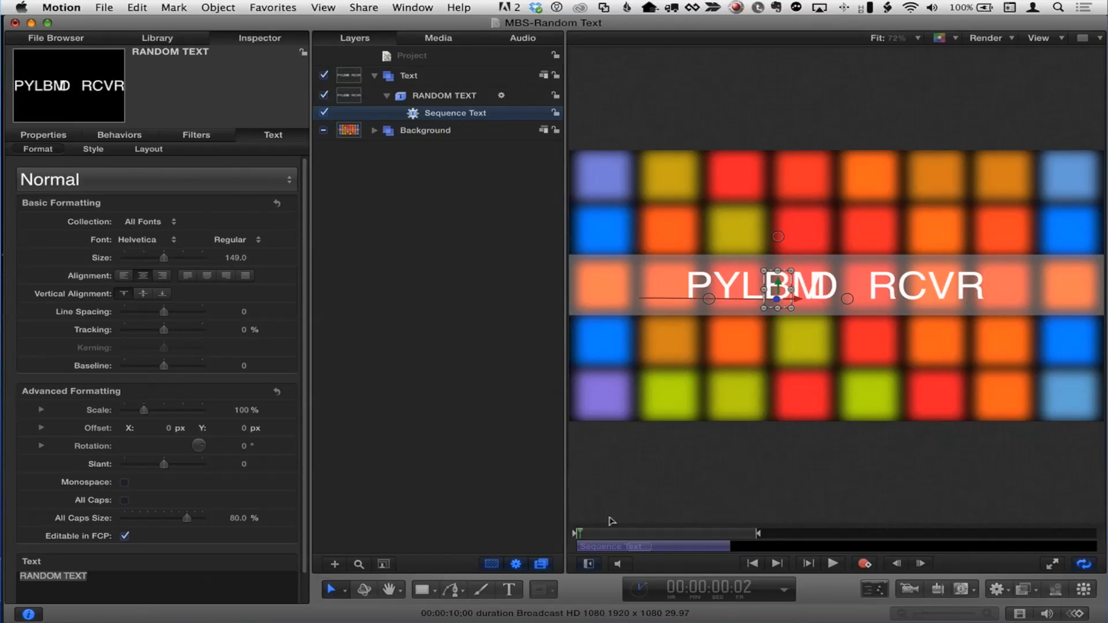
{"action": "key", "text": "space"}
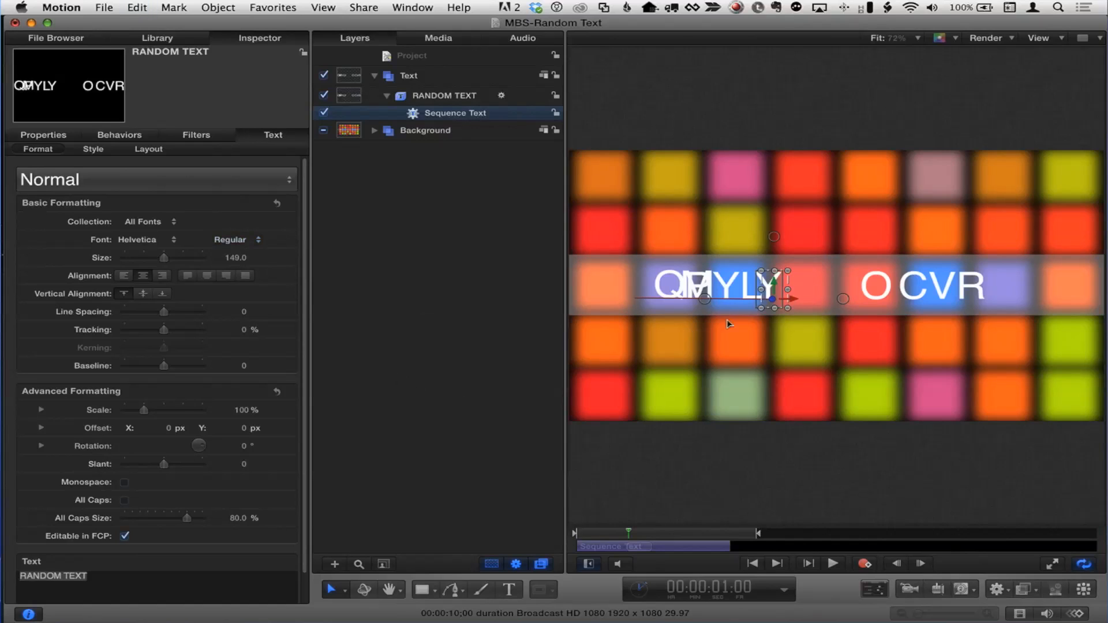
{"action": "left_click", "coordinate": [117, 135]}
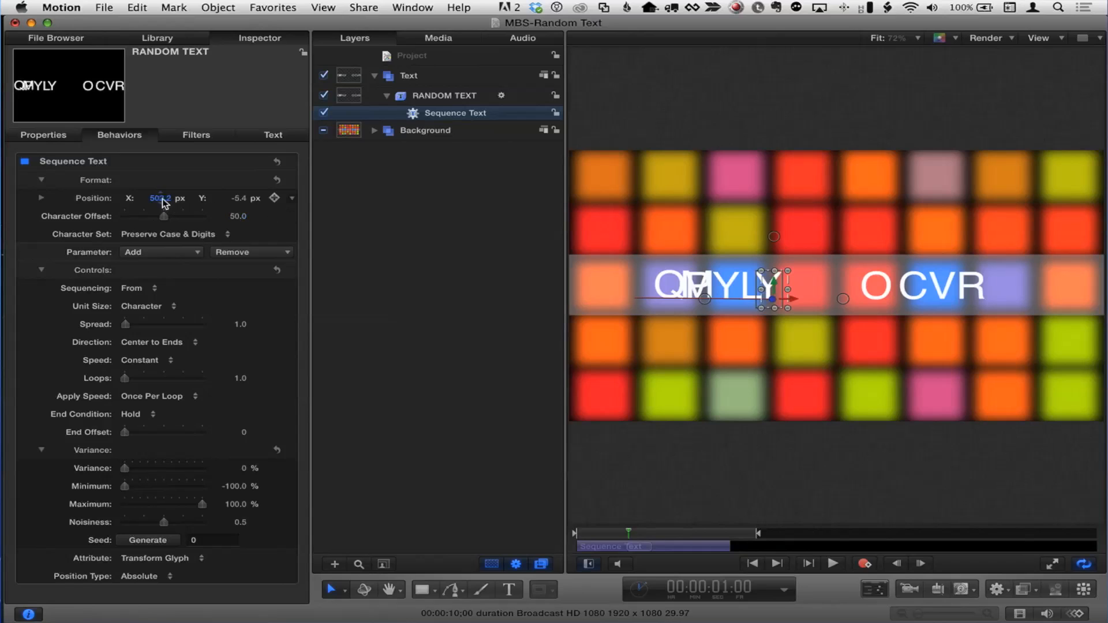
- Remove the Position parameter from Sequence Text and rewind to the first frame
{"action": "left_click", "coordinate": [247, 251]}
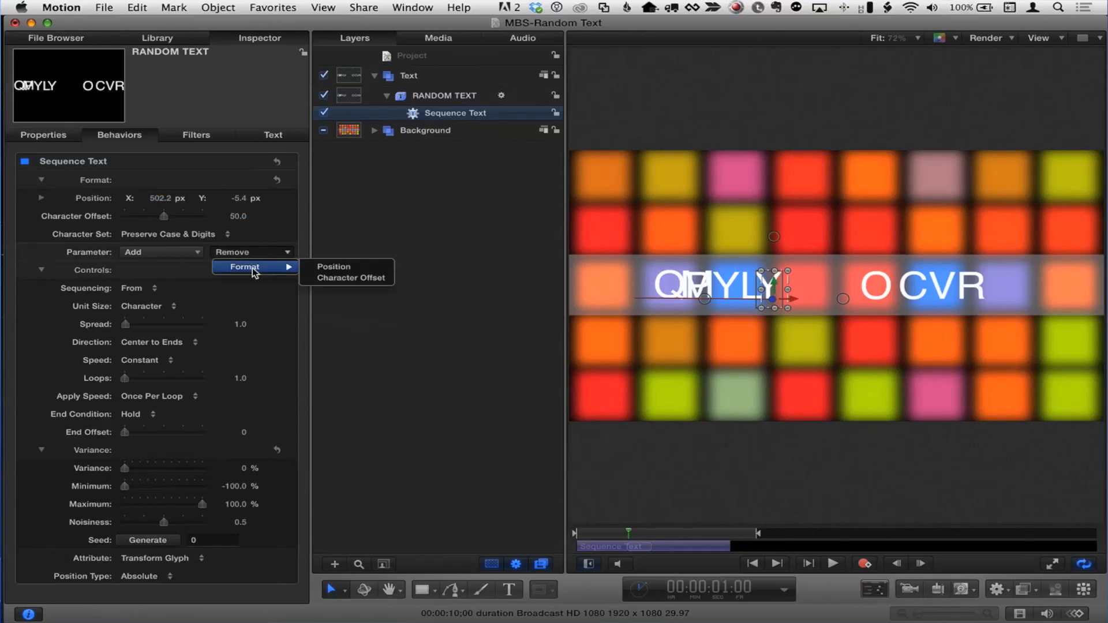
{"action": "left_click", "coordinate": [364, 269]}
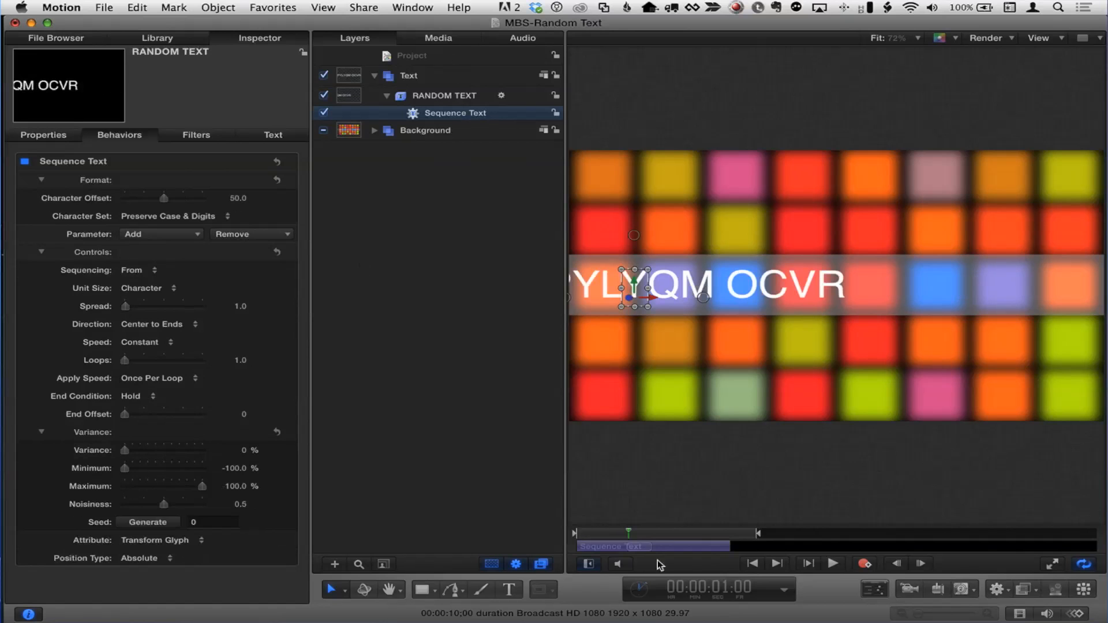
{"action": "left_click_drag", "start_coordinate": [627, 533], "coordinate": [576, 532]}
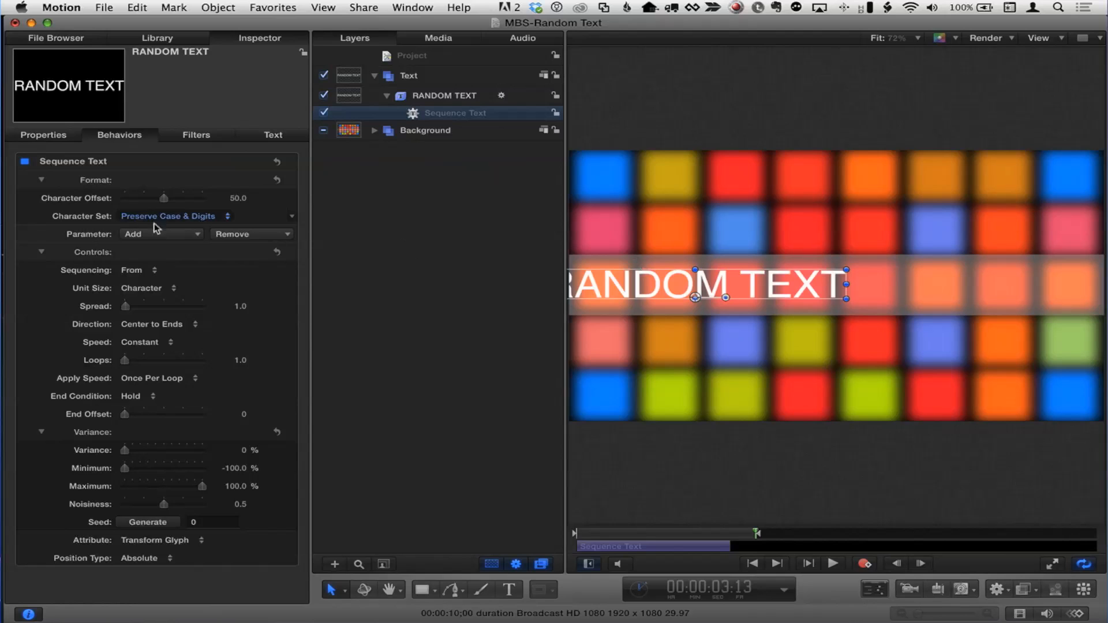
{"action": "left_click", "coordinate": [259, 136]}
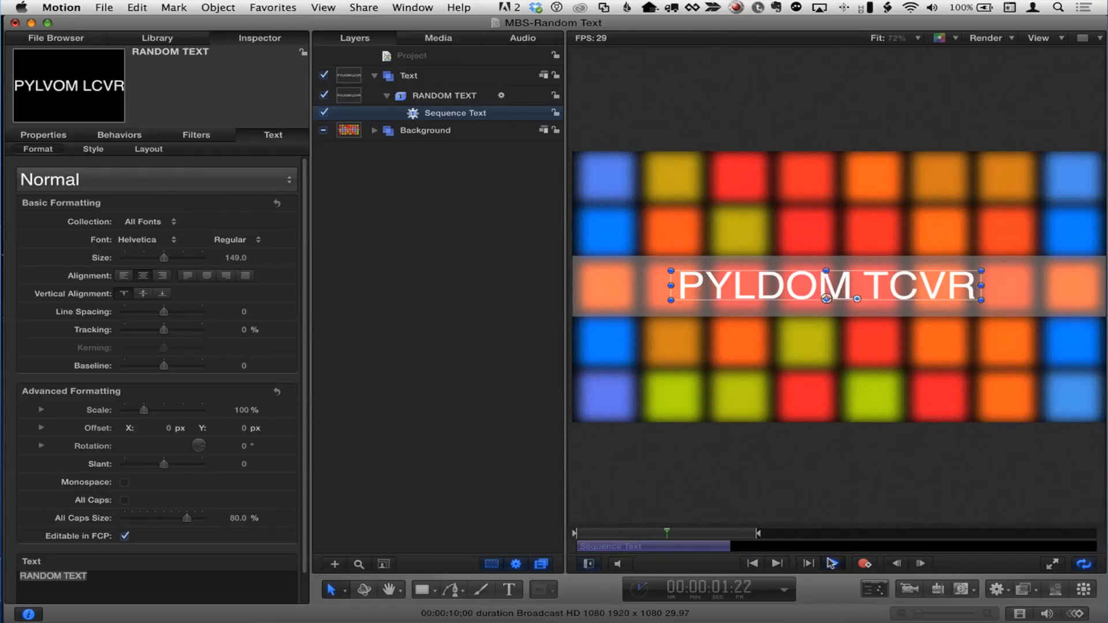
- Stop playback and launch Font Book by entering 'font' in Quicksilver
{"action": "left_click", "coordinate": [832, 563]}
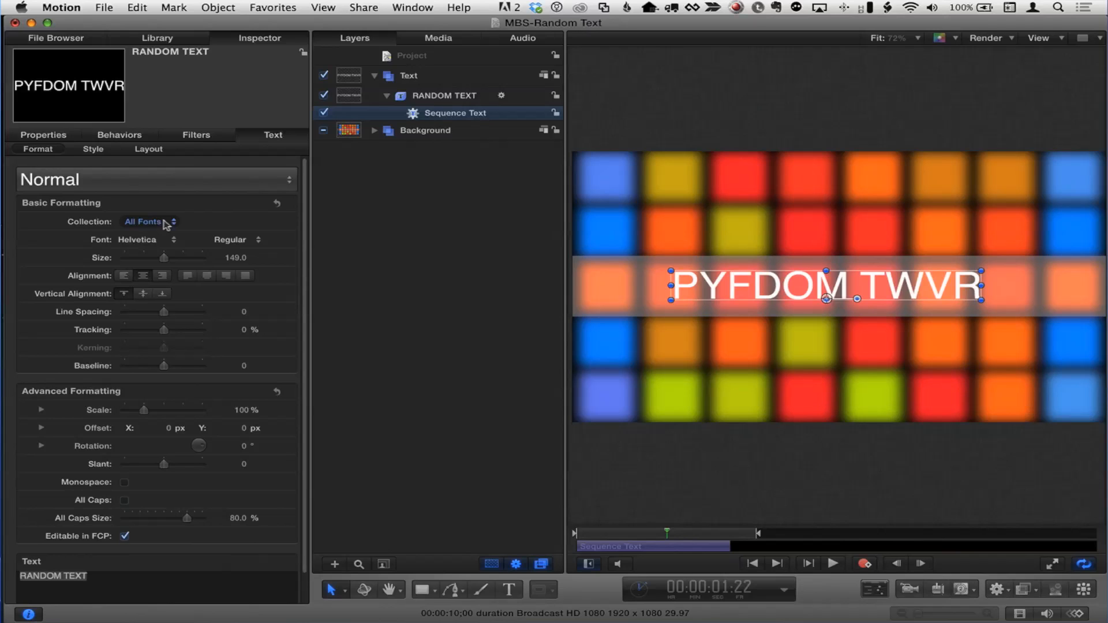
{"action": "key", "text": "ctrl+space"}
{"action": "type", "text": "font"}
{"action": "key", "text": "Return"}
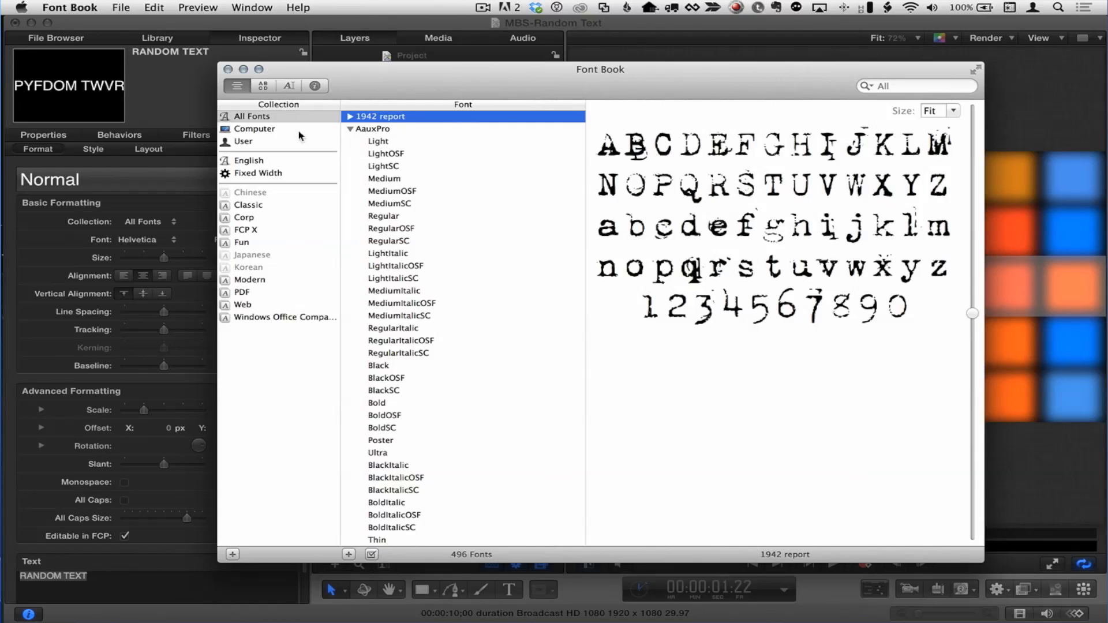
- Browse the Classic, FCP X, Fun, Modern and Web font collections, then hide Font Book
{"action": "left_click", "coordinate": [258, 205]}
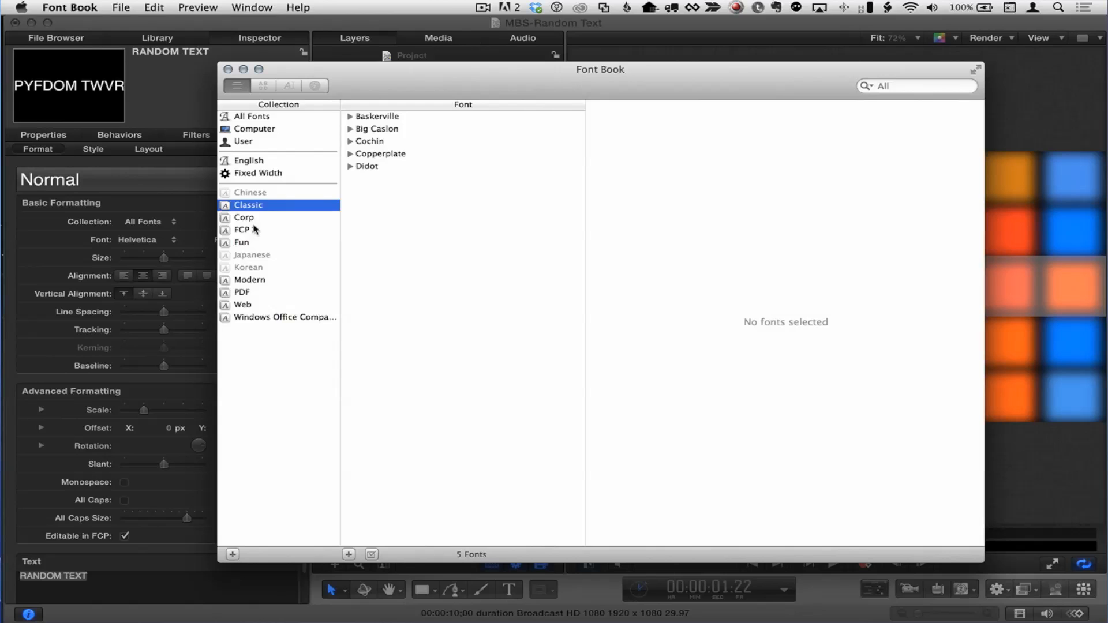
{"action": "left_click", "coordinate": [252, 231]}
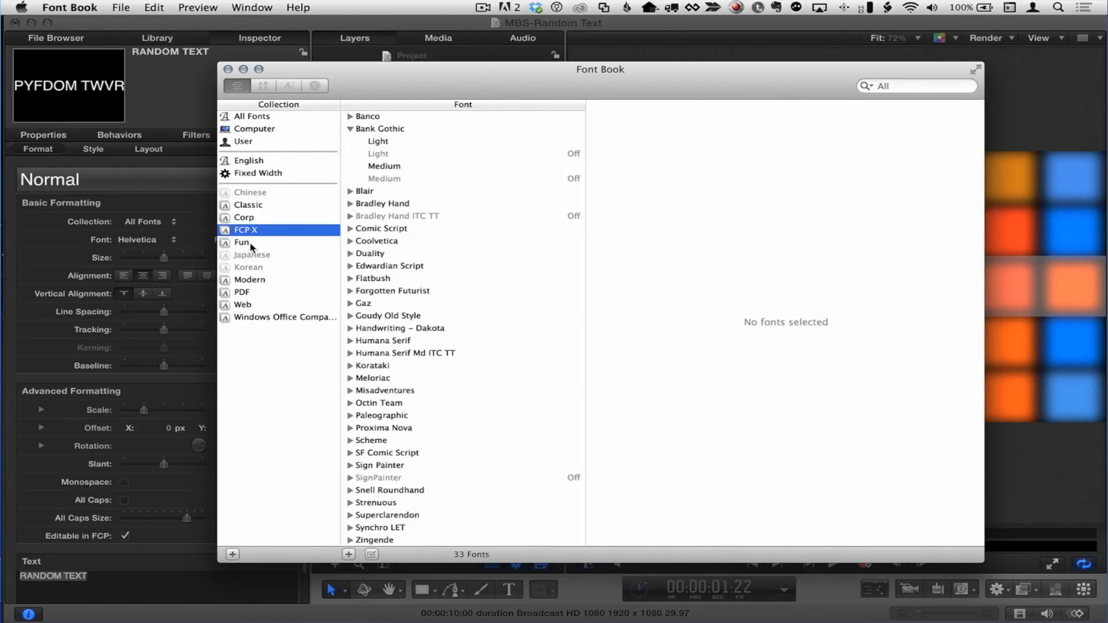
{"action": "left_click", "coordinate": [252, 245]}
{"action": "left_click", "coordinate": [256, 281]}
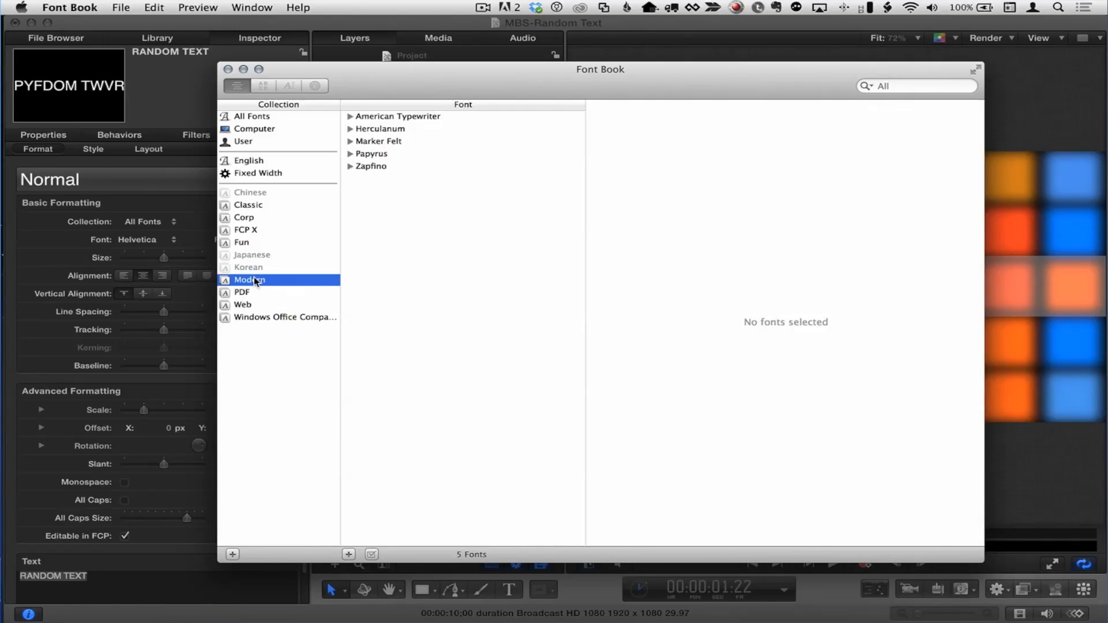
{"action": "left_click", "coordinate": [257, 305]}
{"action": "left_click", "coordinate": [257, 281]}
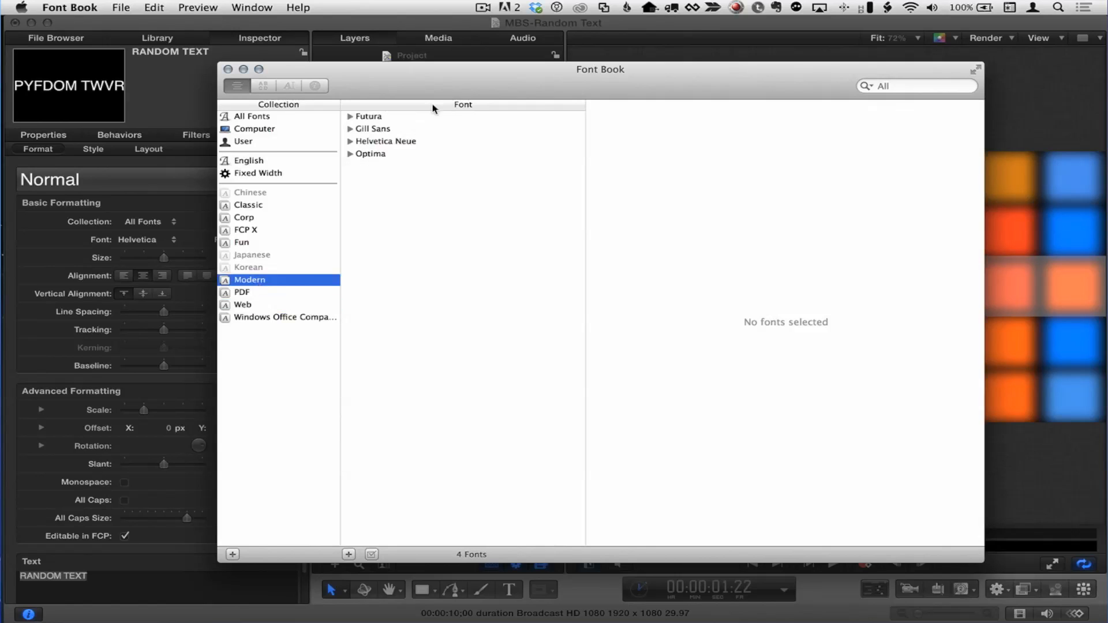
{"action": "left_click_drag", "start_coordinate": [449, 88], "coordinate": [447, 92]}
{"action": "key", "text": "super+Tab"}
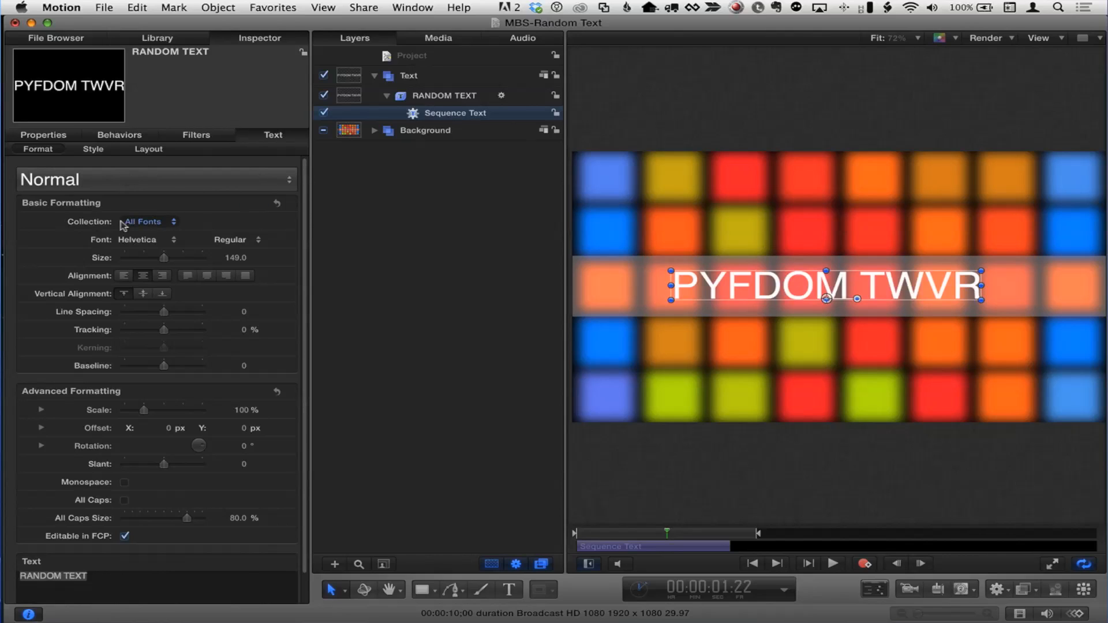
- Set the title font to Letter Gothic Std from the Fixed Width collection and play from the start
{"action": "left_click", "coordinate": [153, 223]}
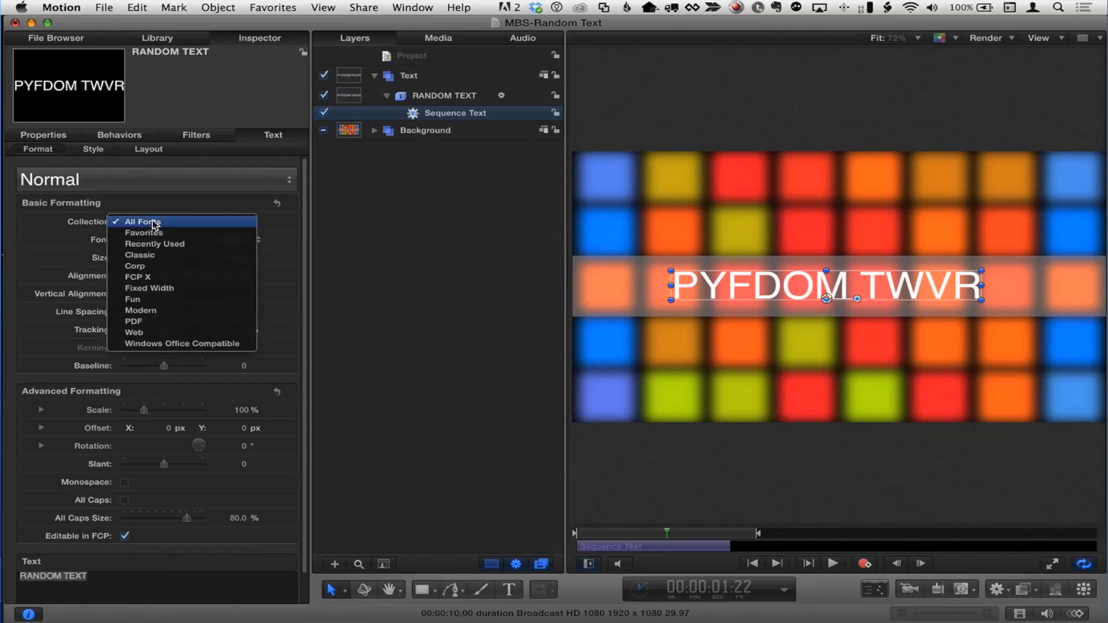
{"action": "left_click", "coordinate": [180, 287]}
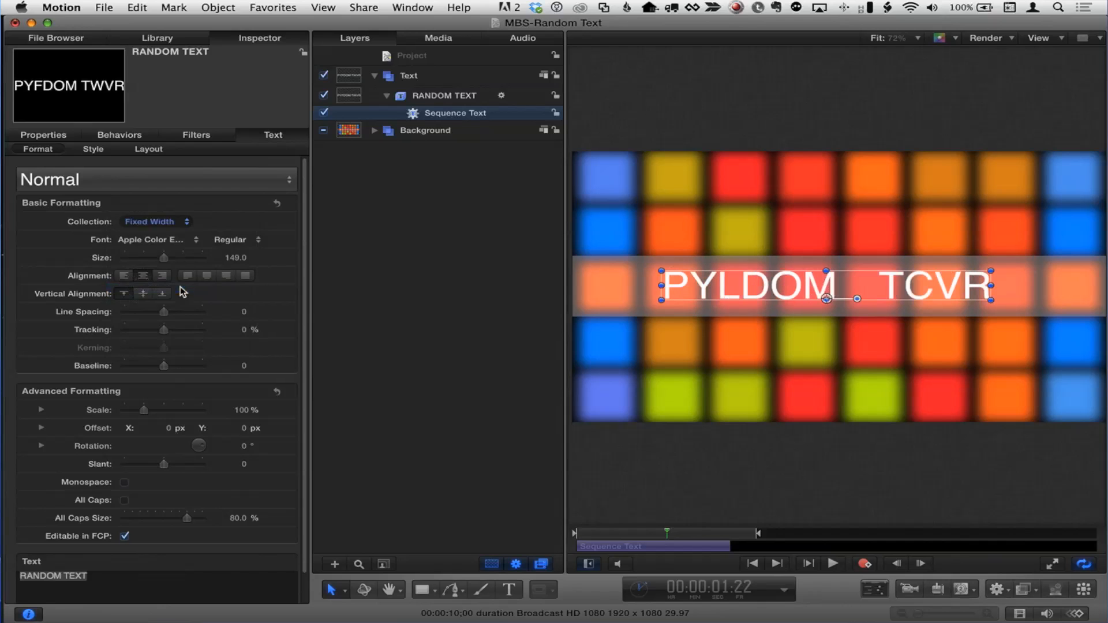
{"action": "left_click", "coordinate": [164, 242]}
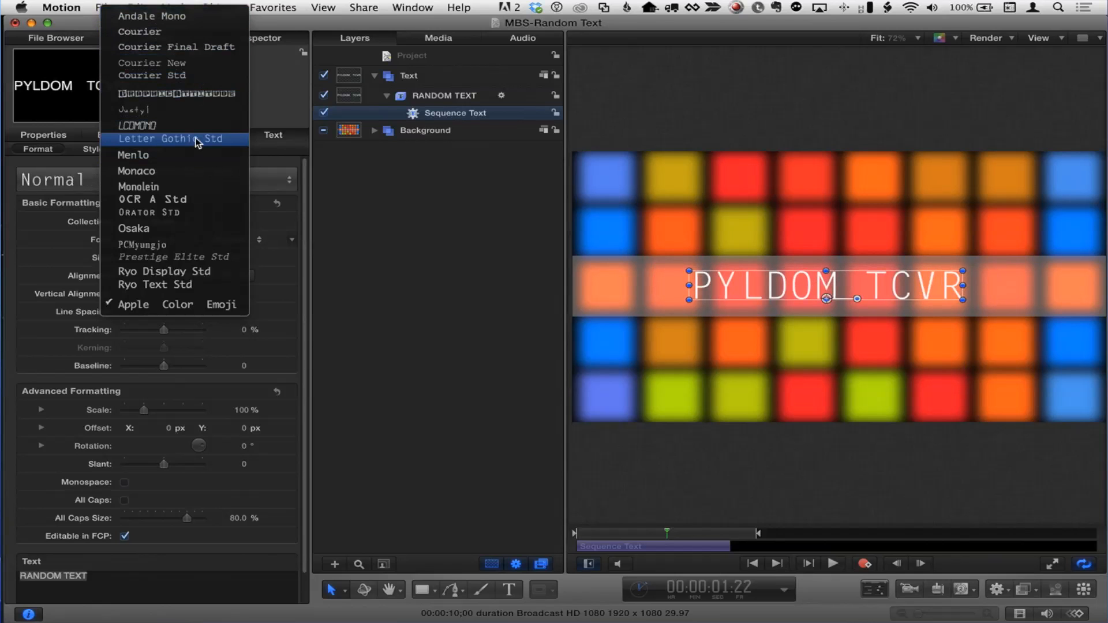
{"action": "left_click", "coordinate": [197, 140]}
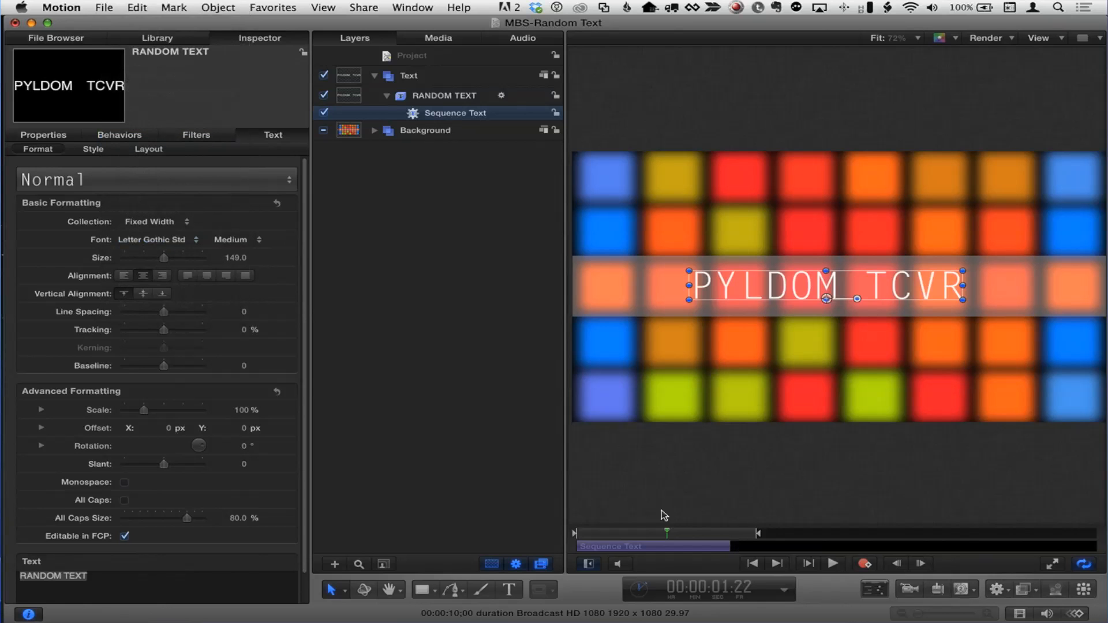
{"action": "key", "text": "Home"}
{"action": "left_click", "coordinate": [832, 564]}
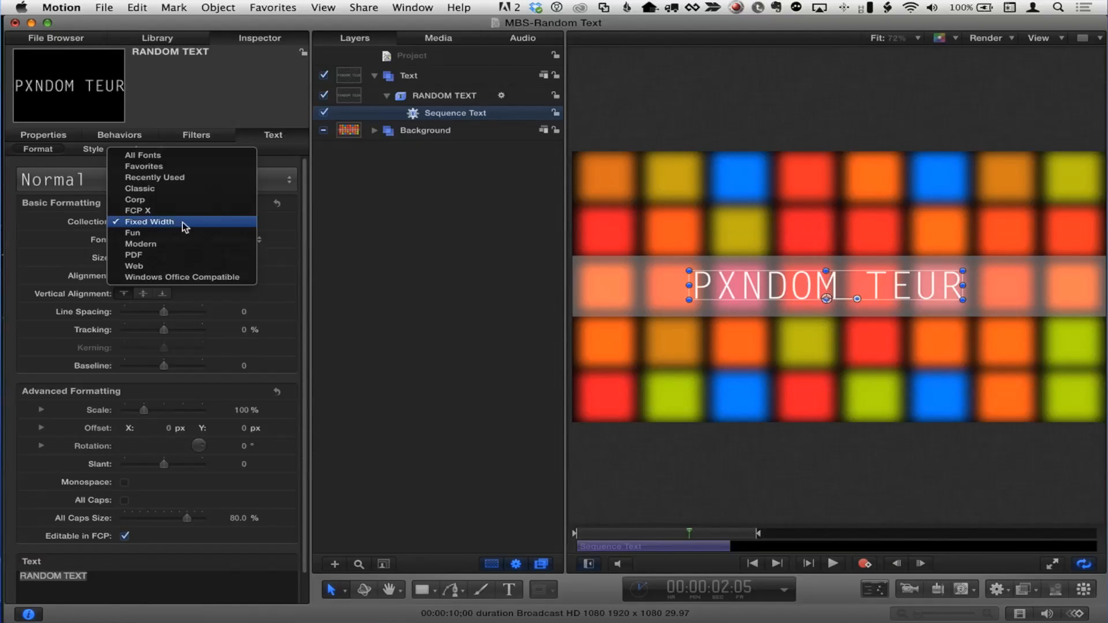
- Switch the title font to LCDMono and replay the scramble from the project start
{"action": "left_click", "coordinate": [54, 219]}
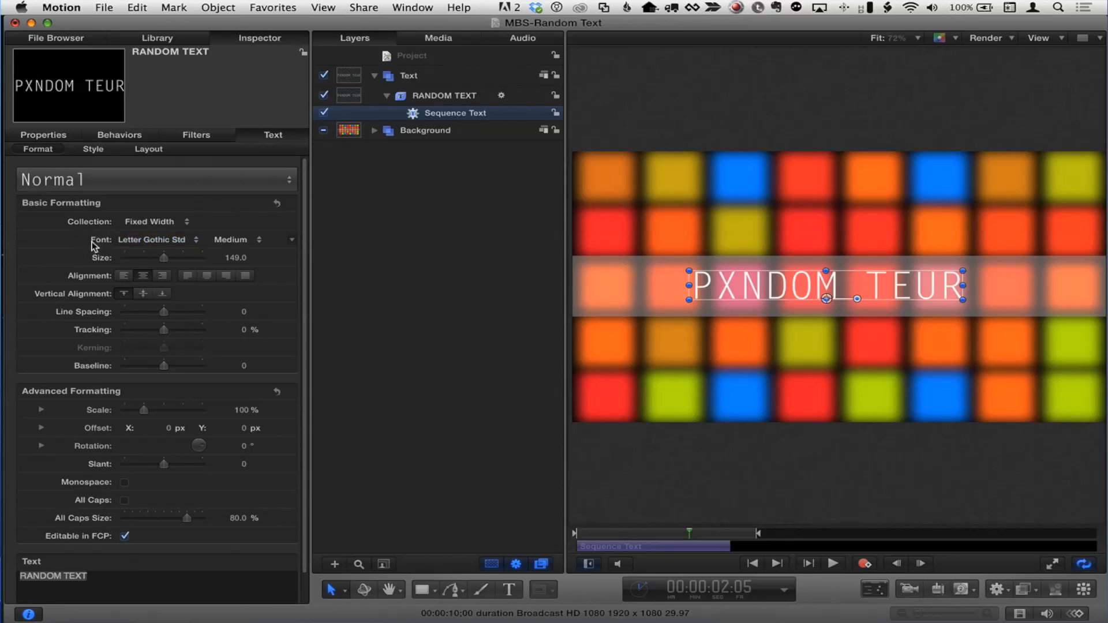
{"action": "left_click", "coordinate": [146, 241]}
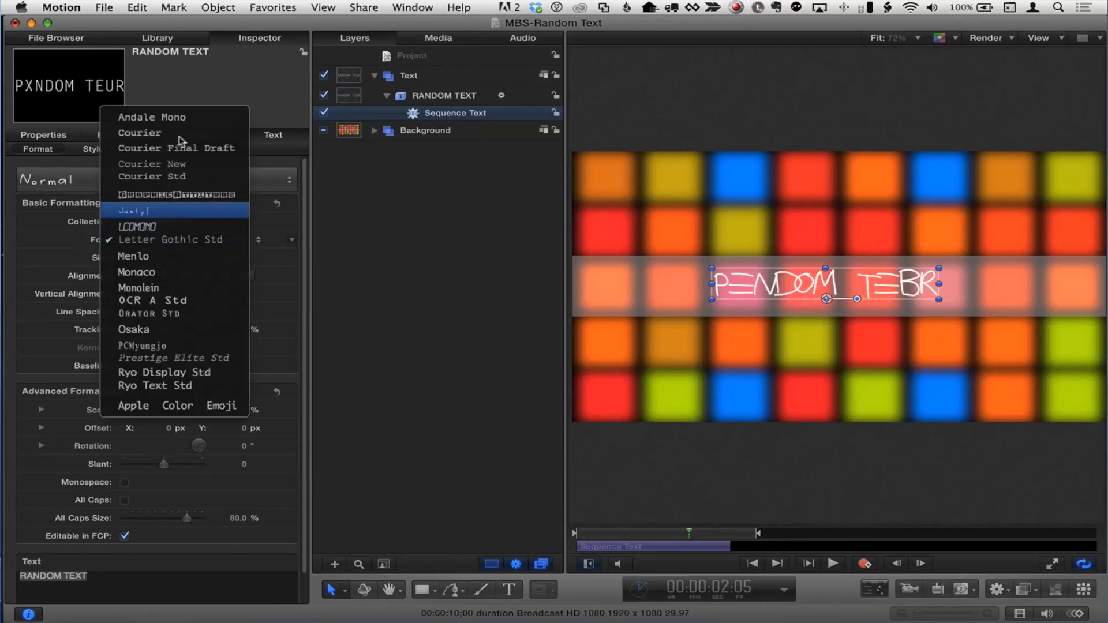
{"action": "left_click", "coordinate": [175, 228]}
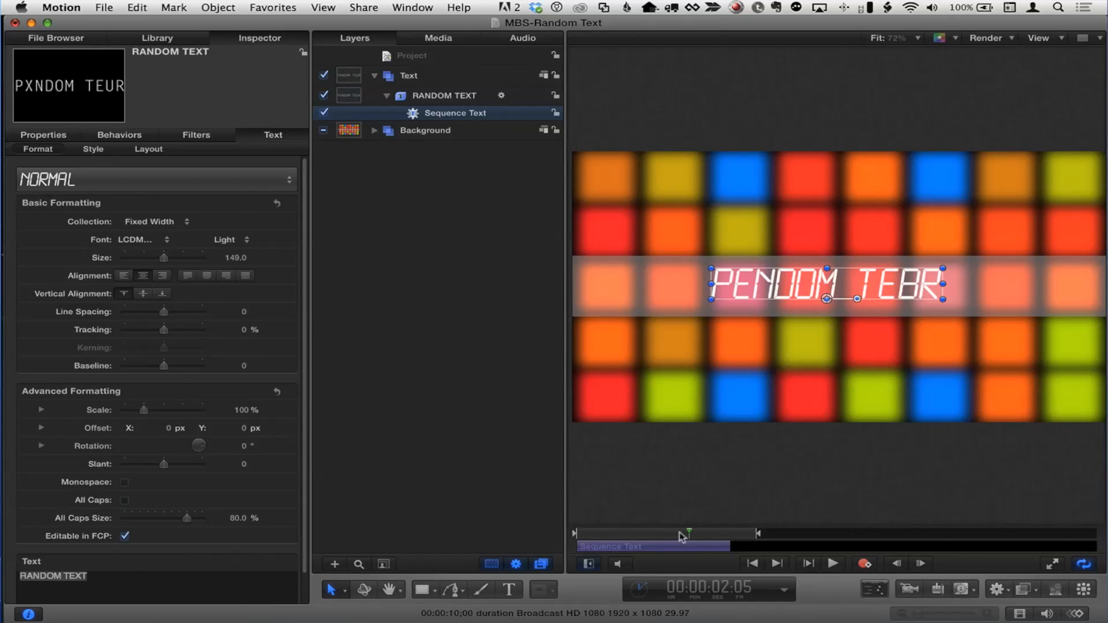
{"action": "left_click_drag", "start_coordinate": [681, 533], "coordinate": [551, 527]}
{"action": "left_click", "coordinate": [833, 564]}
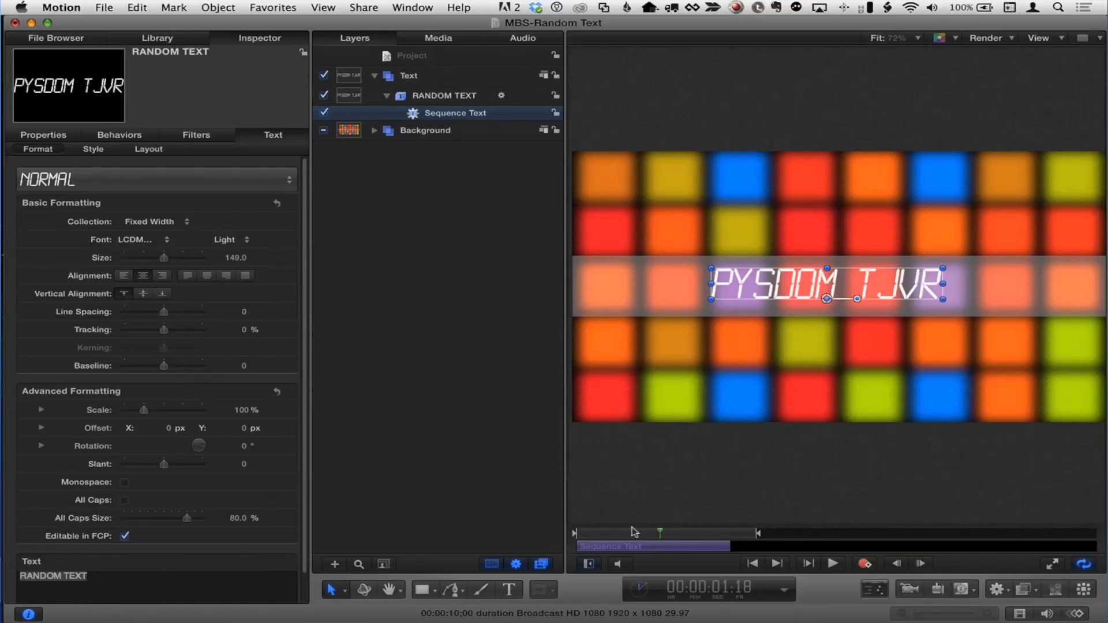
{"action": "left_click_drag", "start_coordinate": [635, 532], "coordinate": [565, 532]}
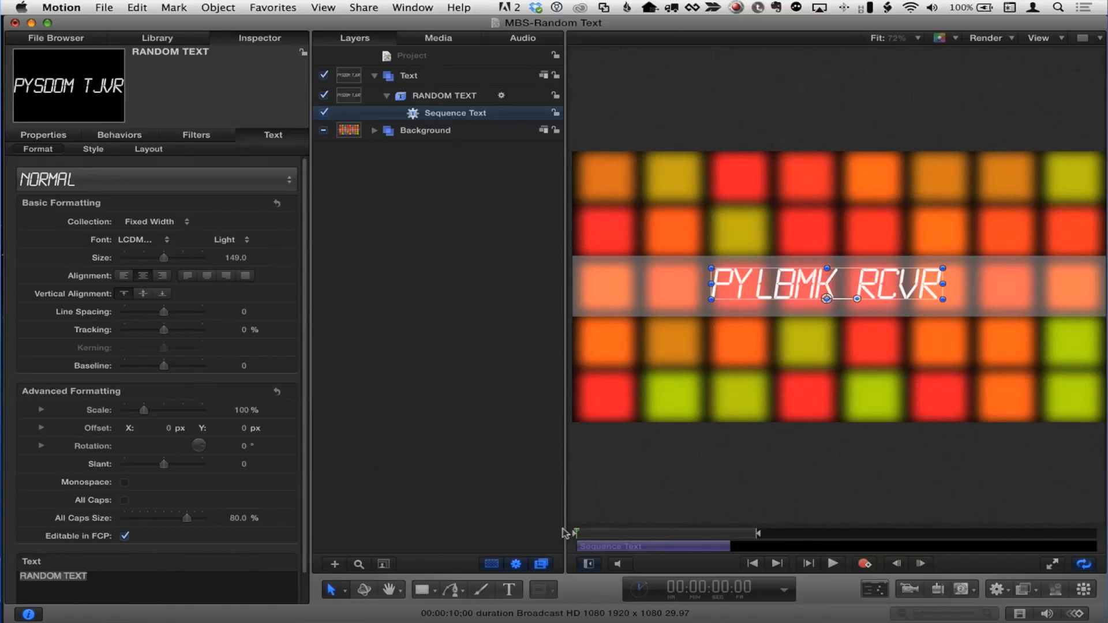
{"action": "left_click", "coordinate": [120, 135]}
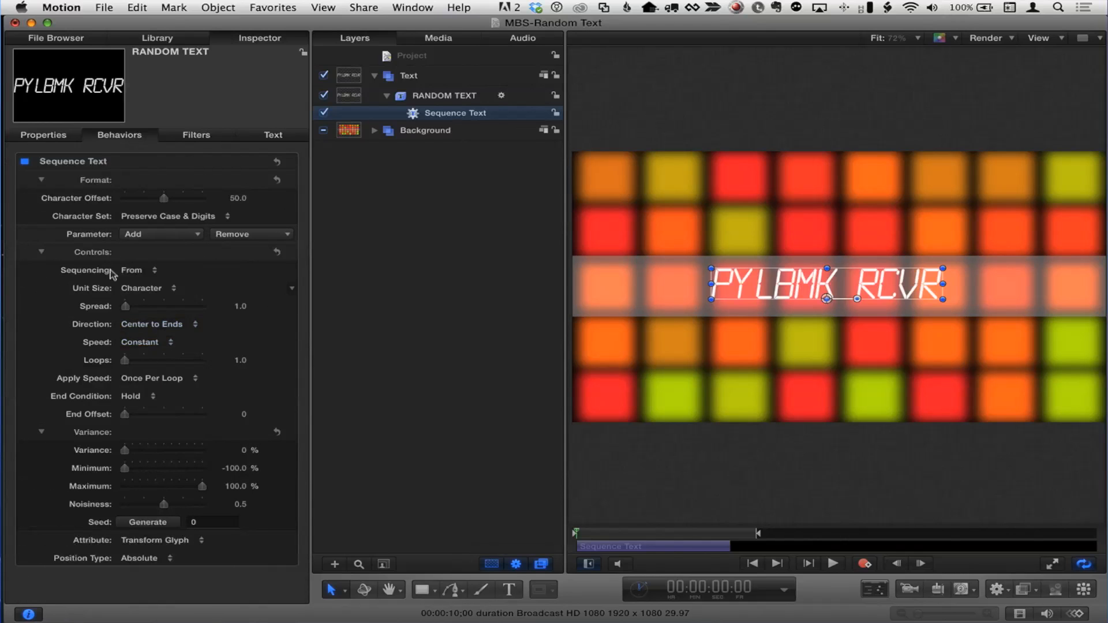
- Set the Sequence Text direction to Forwards and replay the animation from the start
{"action": "left_click", "coordinate": [42, 252]}
{"action": "left_click", "coordinate": [41, 252]}
{"action": "left_click", "coordinate": [832, 563]}
{"action": "left_click", "coordinate": [155, 326]}
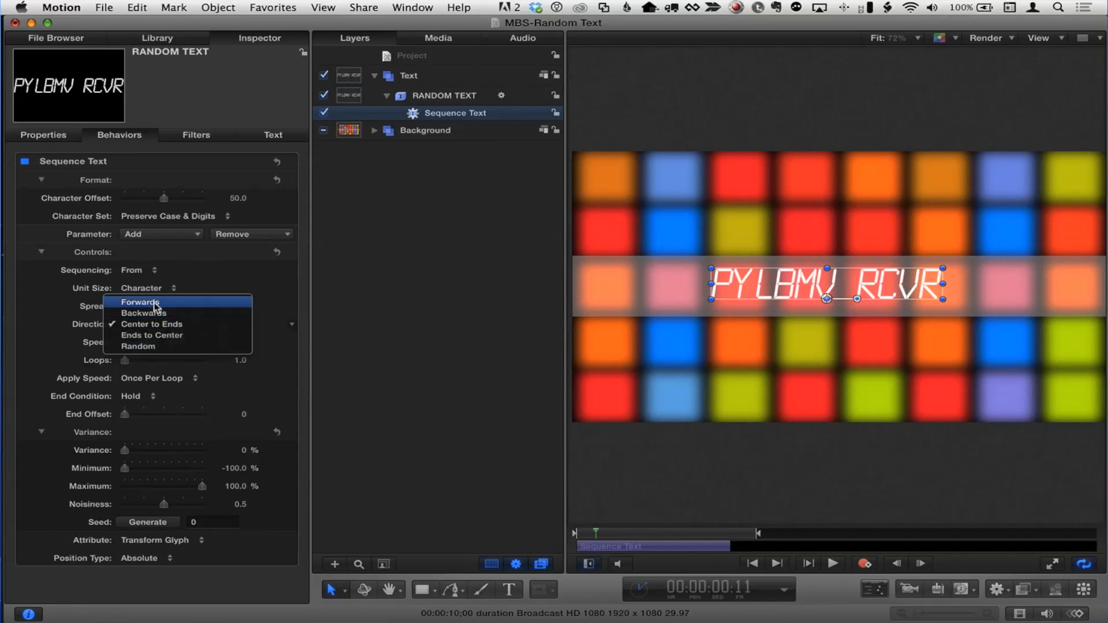
{"action": "left_click", "coordinate": [157, 304]}
{"action": "left_click", "coordinate": [573, 531]}
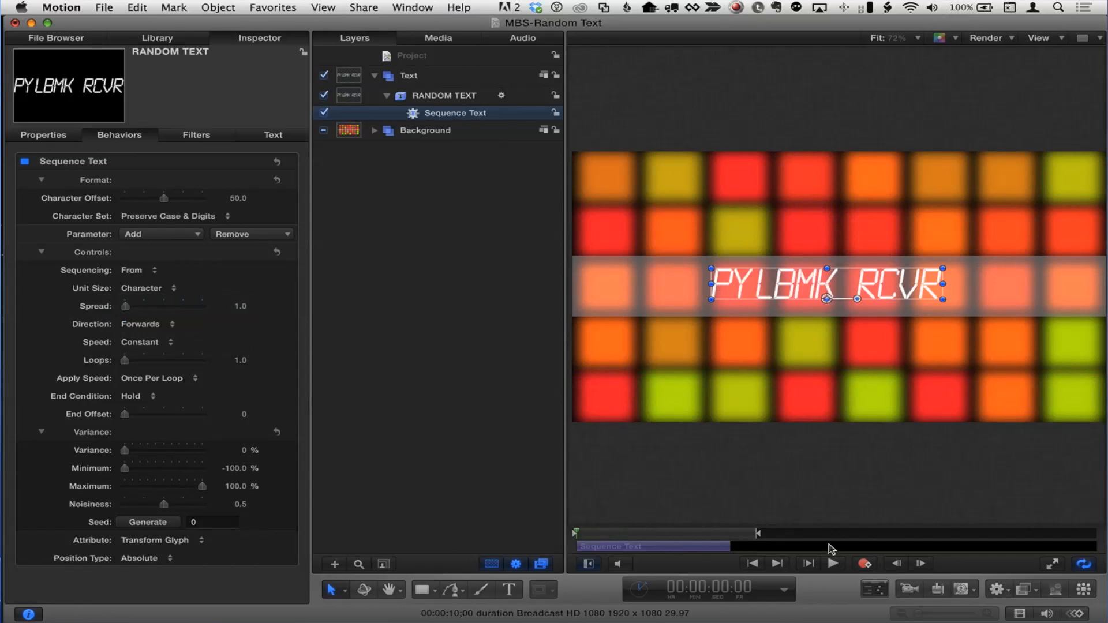
{"action": "left_click", "coordinate": [831, 562]}
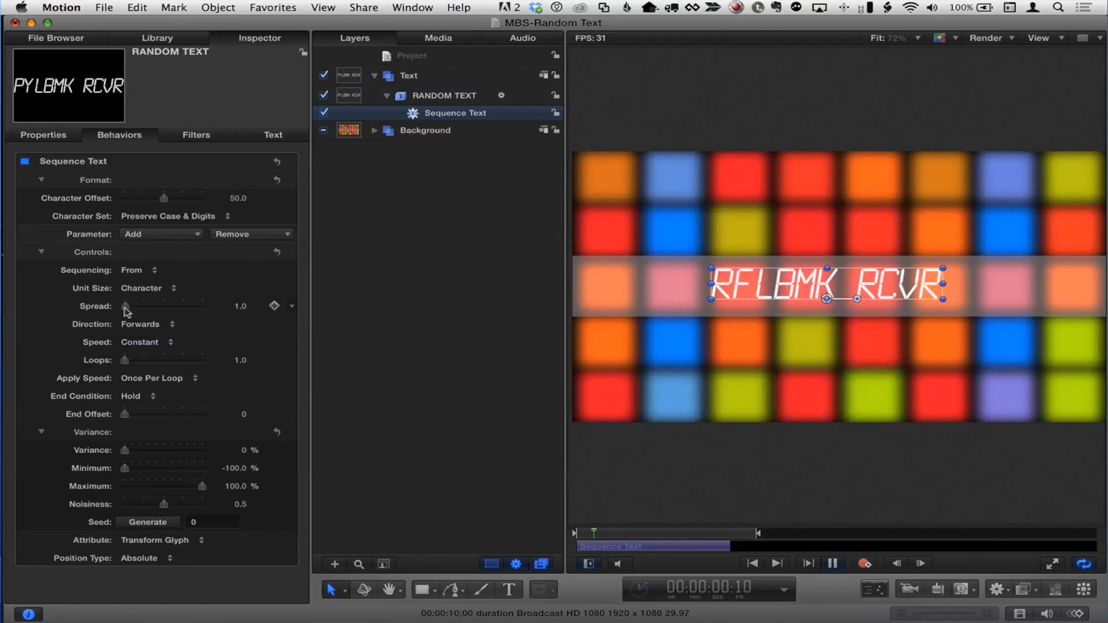
- Try Spread values of 13 and 54, then settle on a Spread of 6
{"action": "left_click_drag", "start_coordinate": [126, 307], "coordinate": [132, 304]}
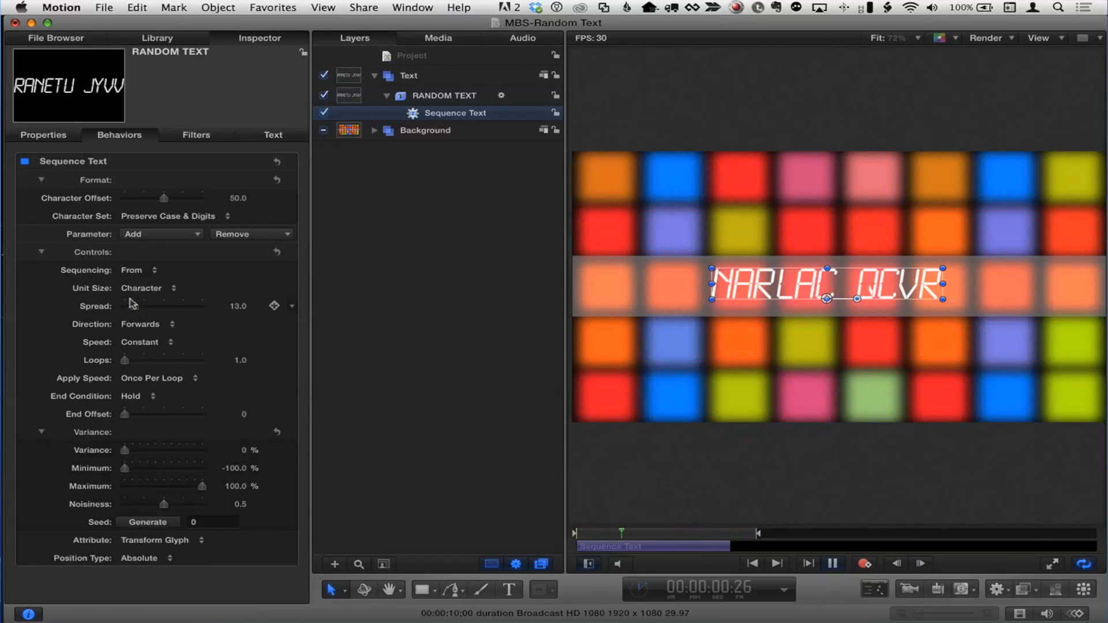
{"action": "left_click_drag", "start_coordinate": [131, 304], "coordinate": [166, 308]}
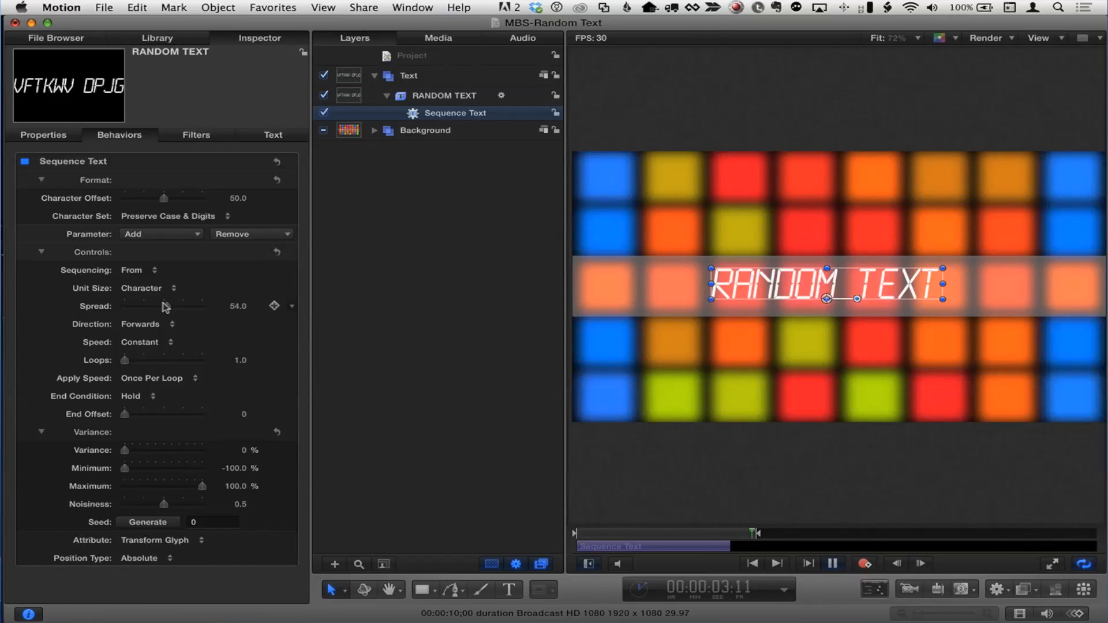
{"action": "left_click_drag", "start_coordinate": [167, 307], "coordinate": [114, 307]}
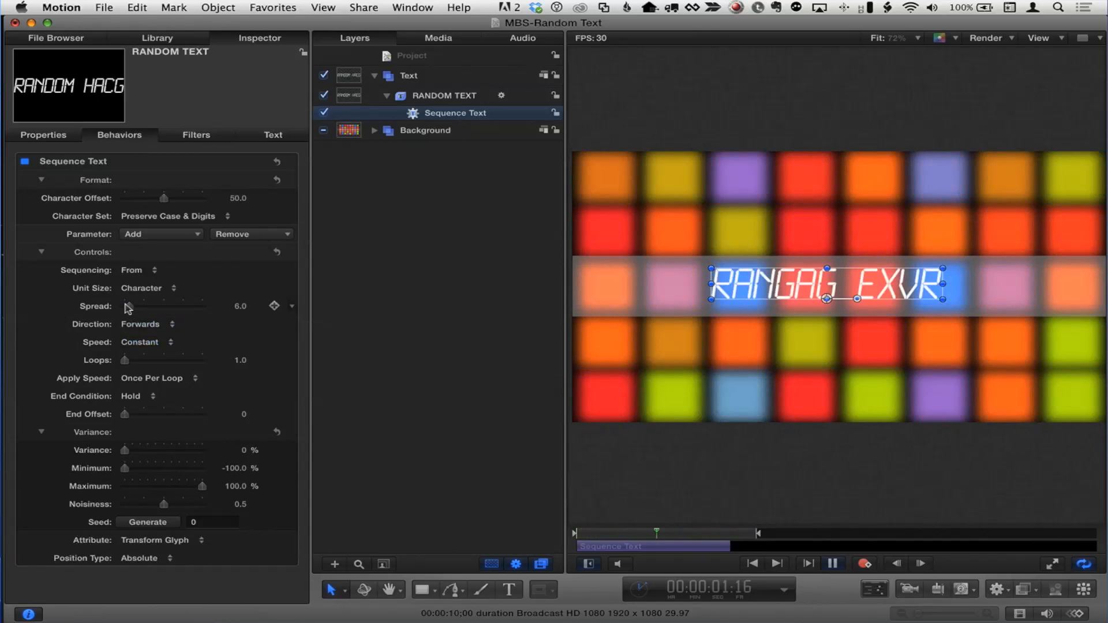
- Keep Sequencing at From, set Unit Size to Character (without spaces), and enter Spread 1
{"action": "left_click", "coordinate": [128, 271]}
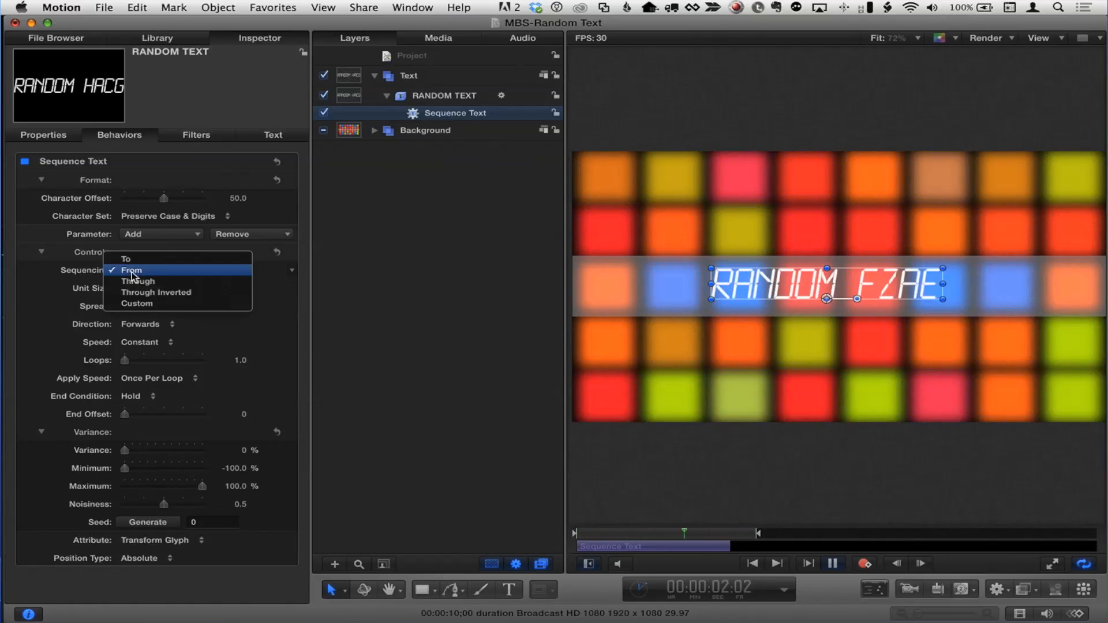
{"action": "left_click", "coordinate": [21, 266]}
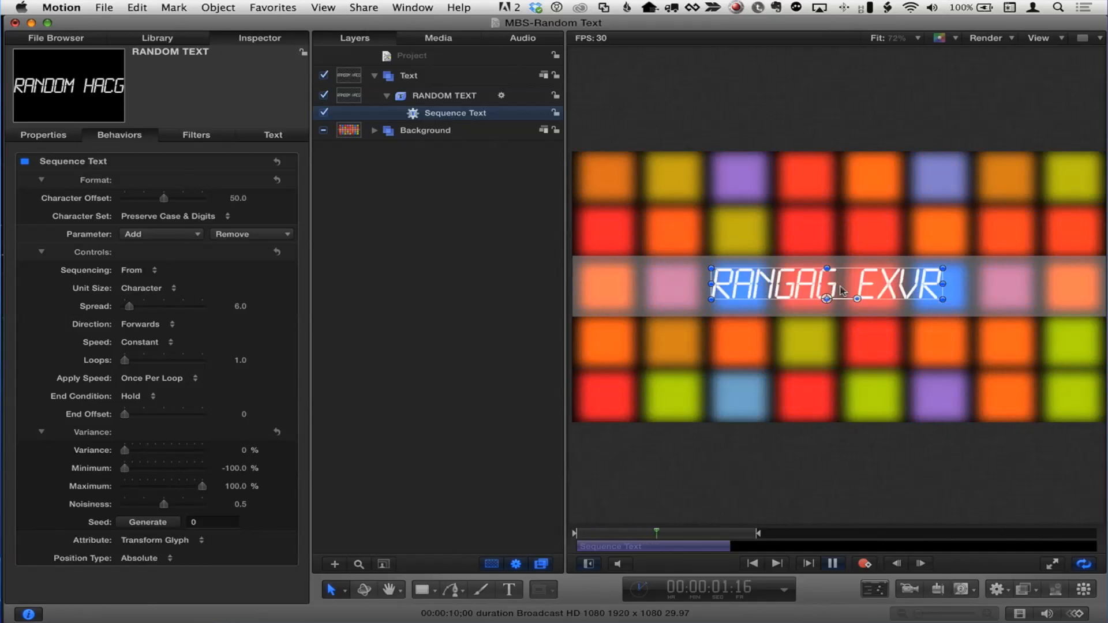
{"action": "left_click", "coordinate": [148, 289]}
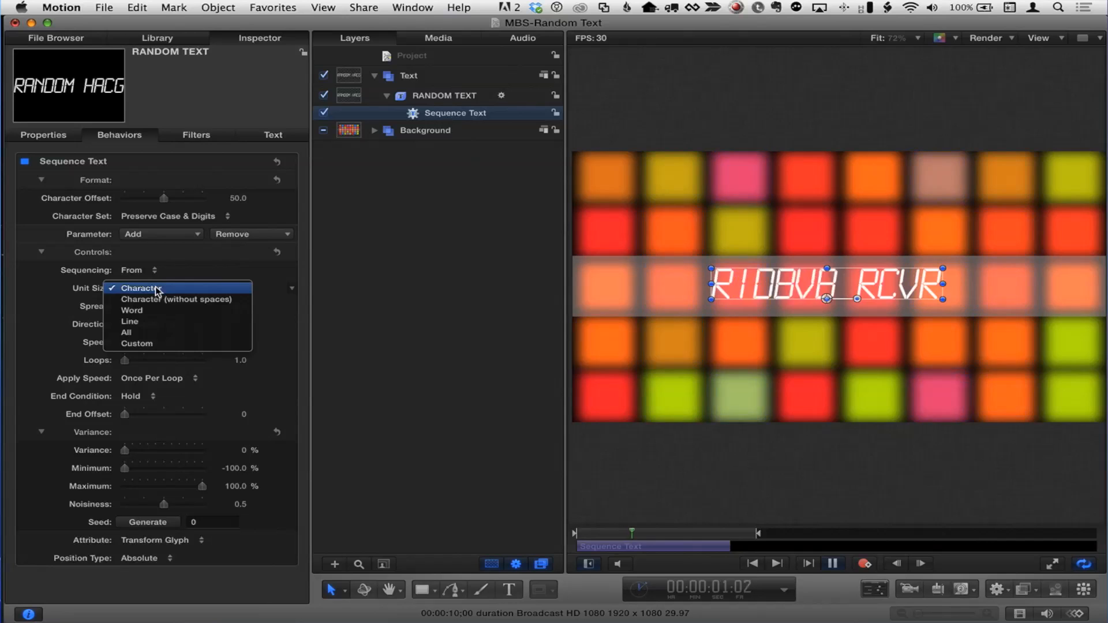
{"action": "left_click", "coordinate": [220, 300]}
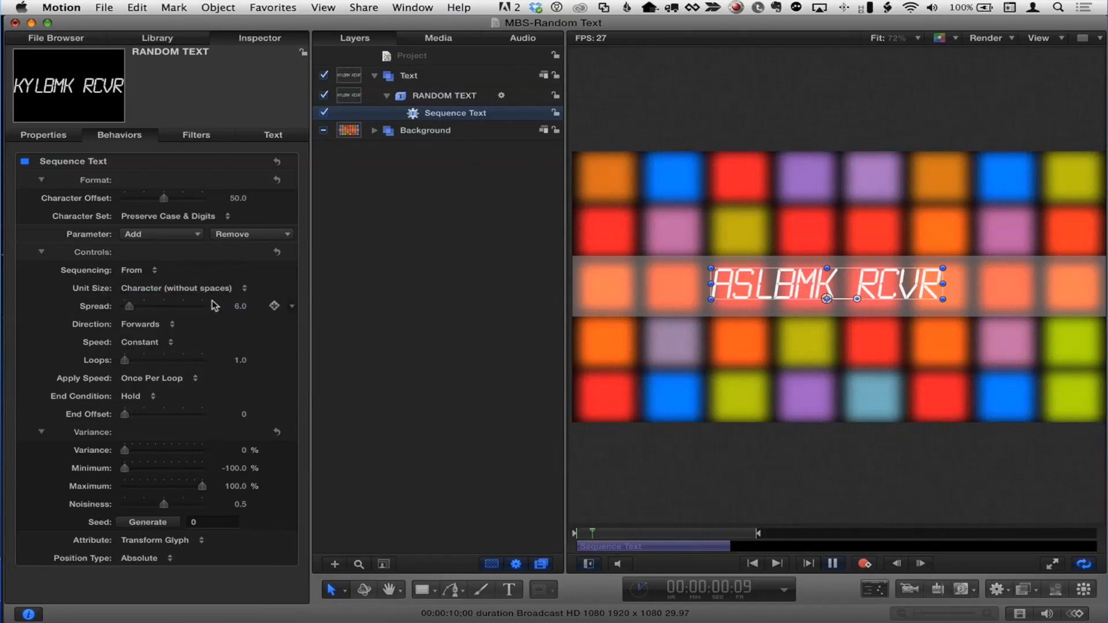
{"action": "left_click", "coordinate": [239, 307]}
{"action": "type", "text": "1"}
{"action": "key", "text": "Return"}
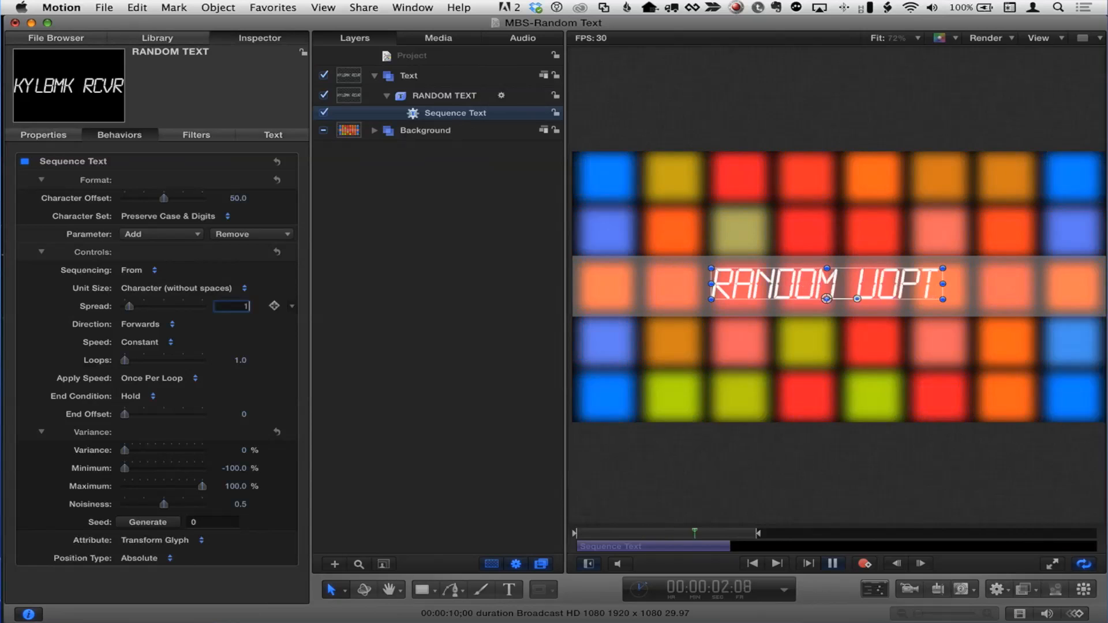